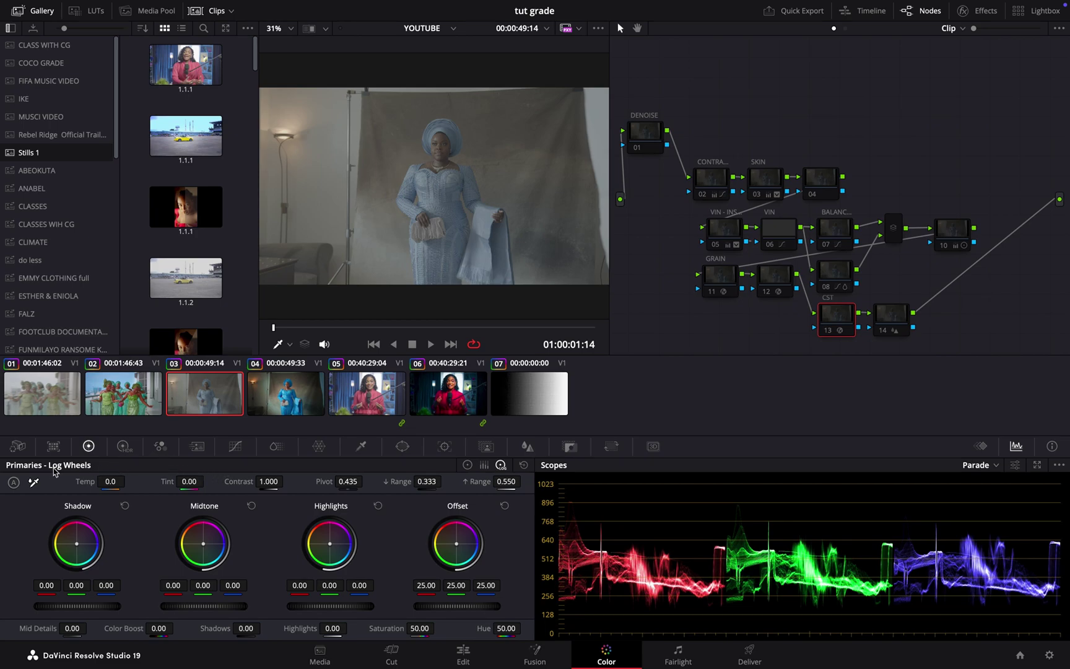
# Switch the primaries from Color Wheels to Log Wheels
pyautogui.click(468, 465)
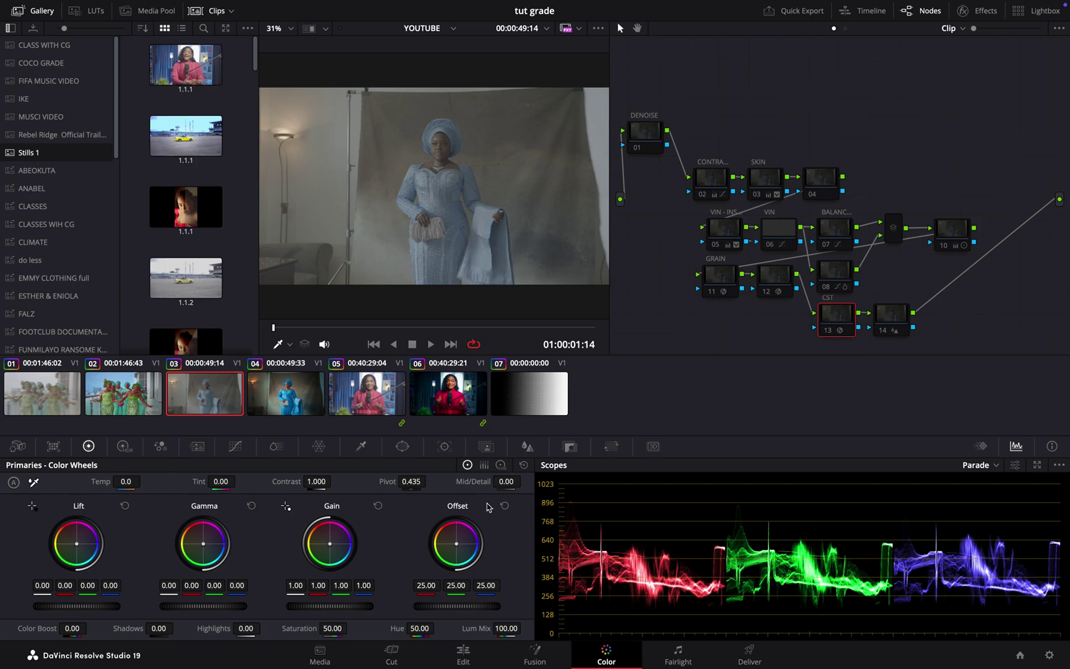
pyautogui.click(501, 465)
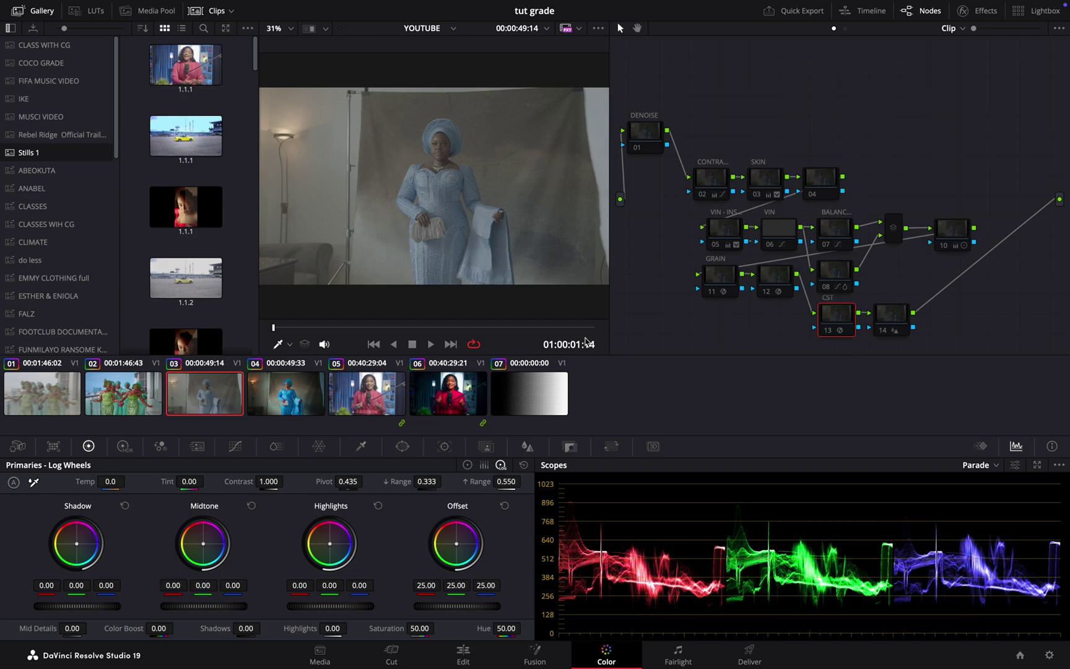
# Select the grayscale ramp and move node 01, then darken the ramp with Offset and reset it to 25.00
pyautogui.click(544, 399)
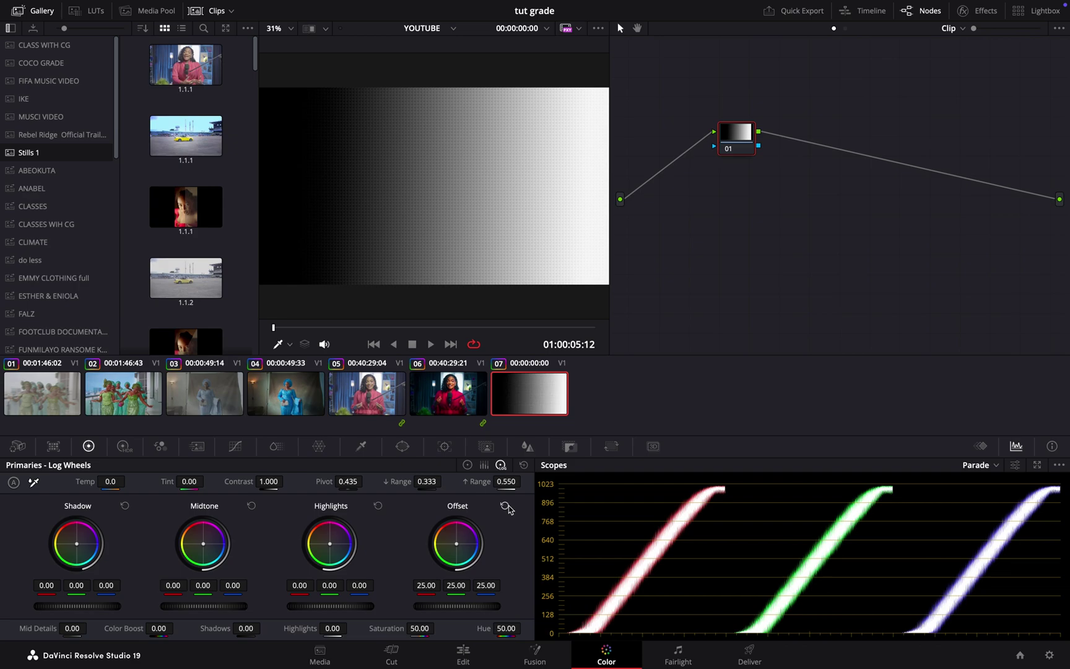
pyautogui.moveTo(740, 133); pyautogui.dragTo(709, 156)
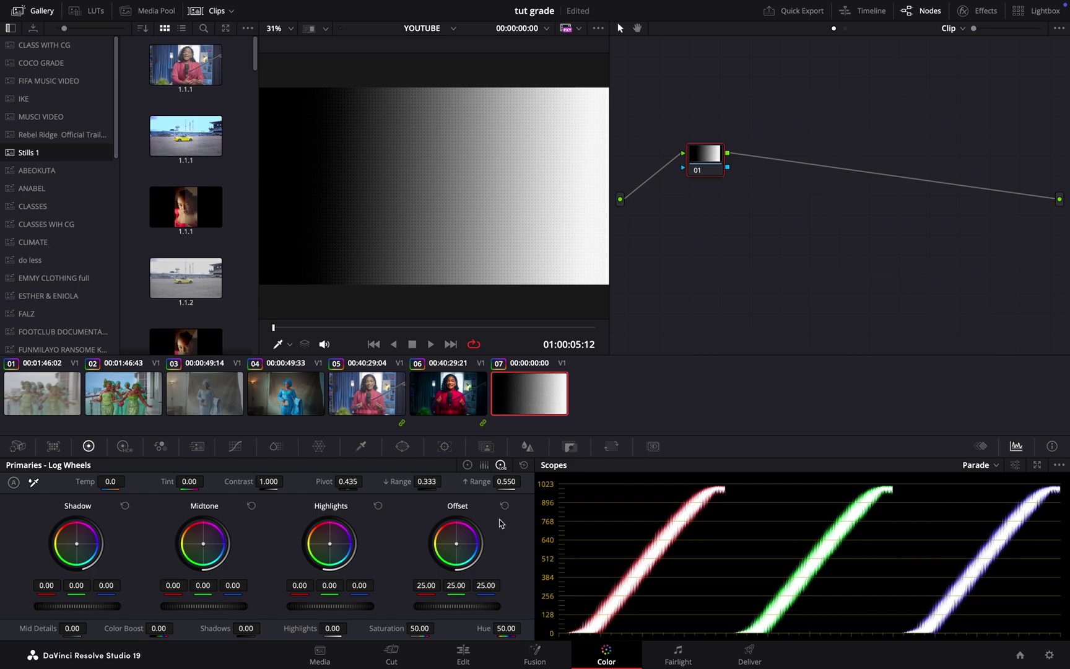
pyautogui.moveTo(489, 609); pyautogui.dragTo(457, 610)
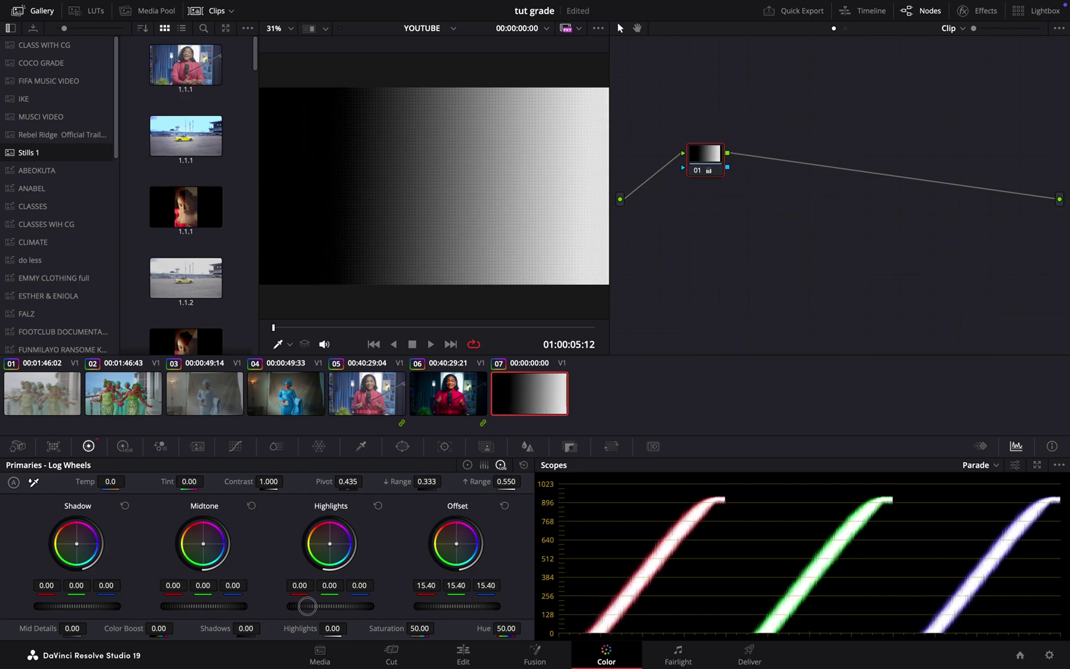
pyautogui.click(504, 506)
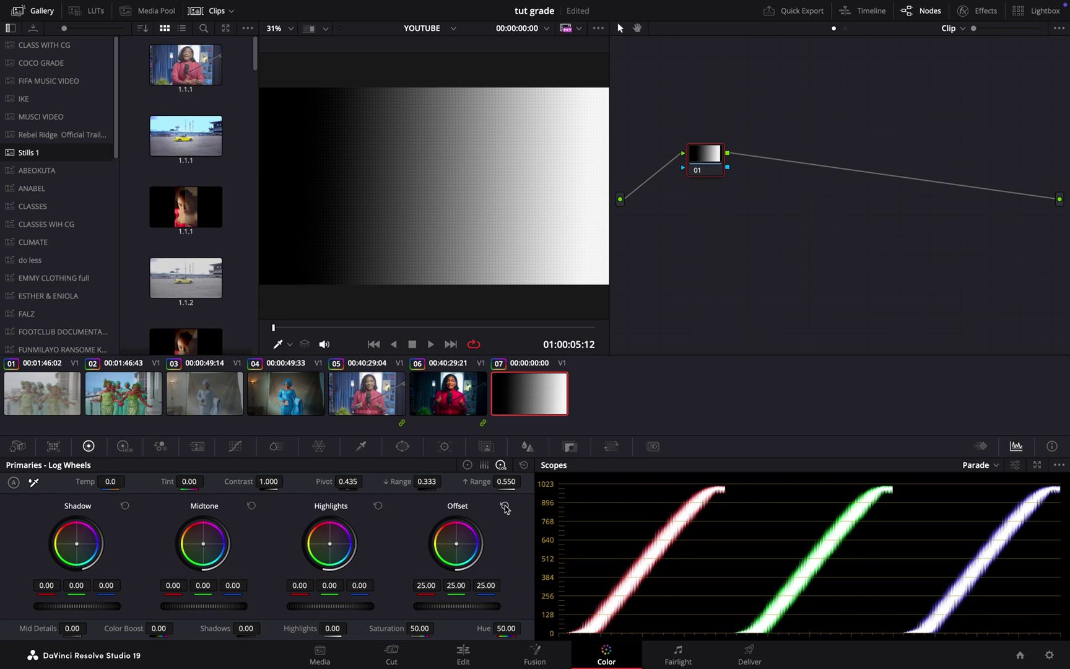
# Return to the primary Color Wheels and view the ramp in Waveform, then Vectorscope
pyautogui.click(467, 465)
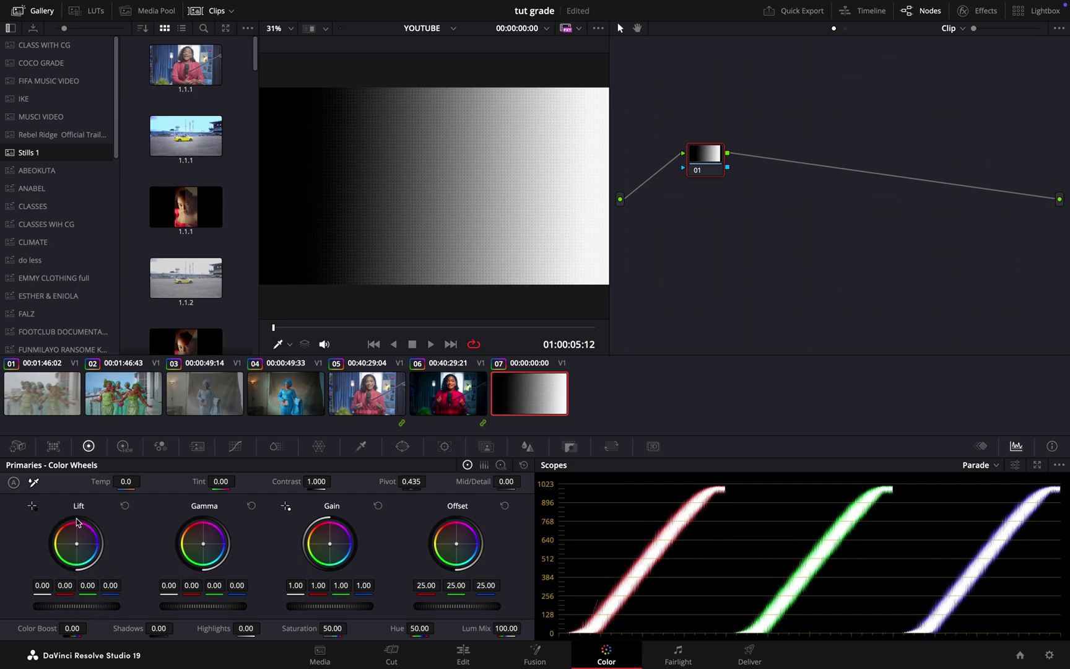
pyautogui.click(984, 466)
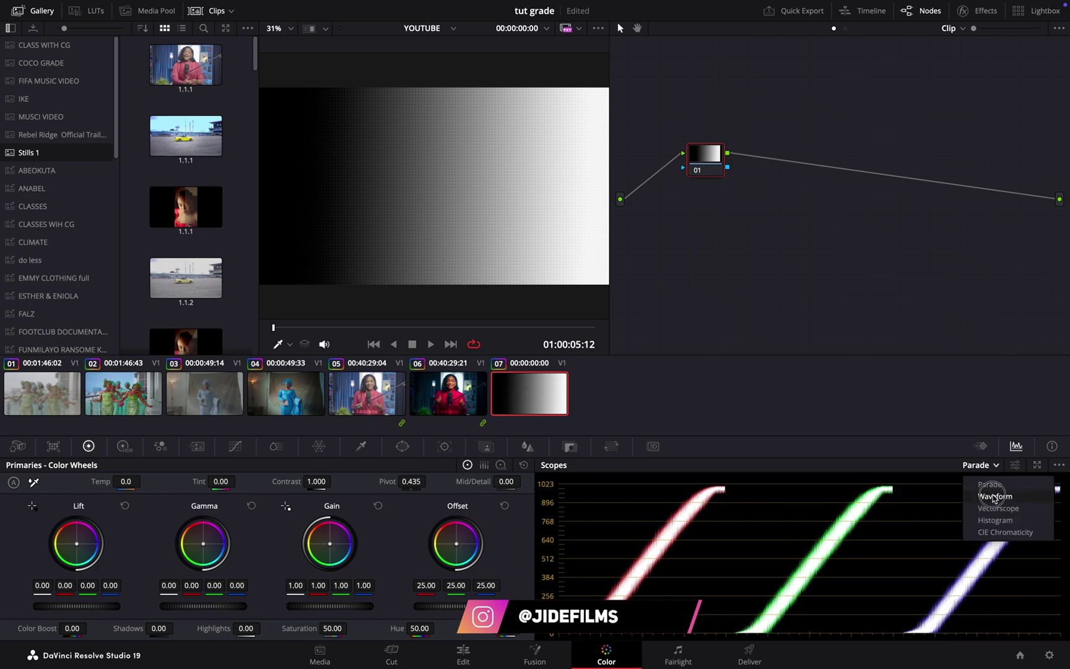
pyautogui.click(983, 496)
pyautogui.click(983, 465)
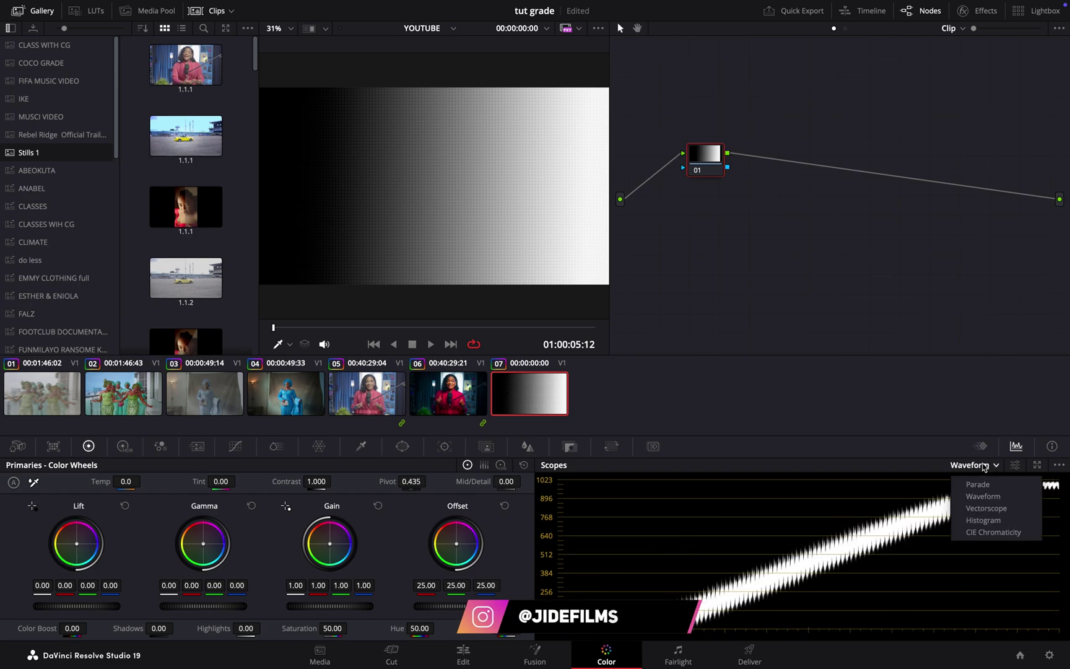
pyautogui.click(983, 507)
# Switch the scope to Histogram and inspect the ramp's distribution
pyautogui.click(980, 466)
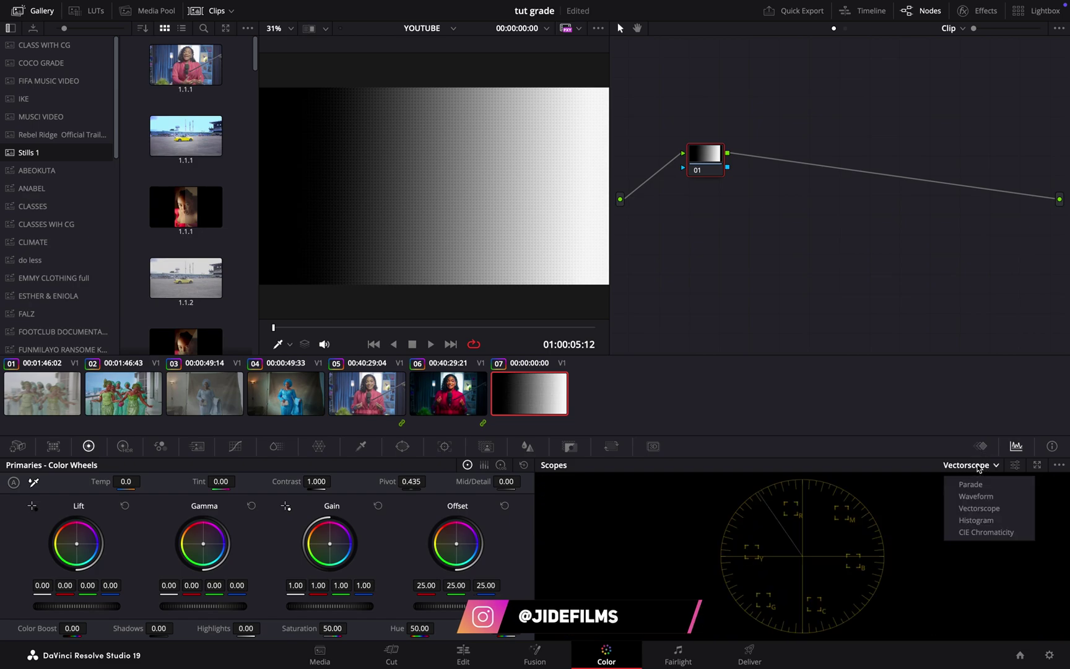
pyautogui.click(976, 520)
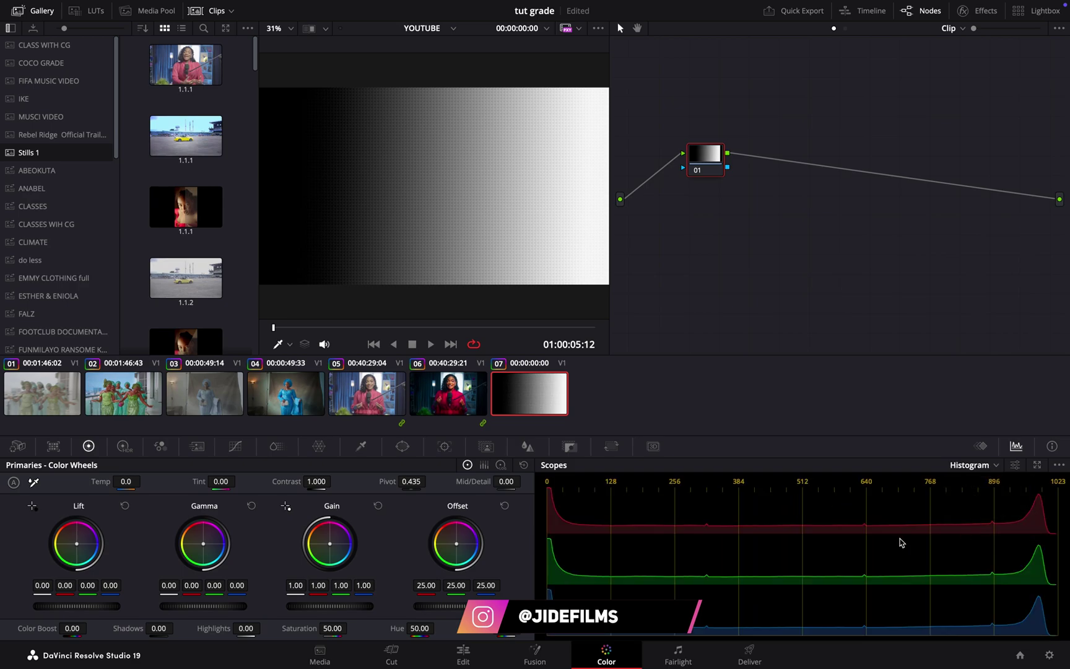
pyautogui.click(963, 467)
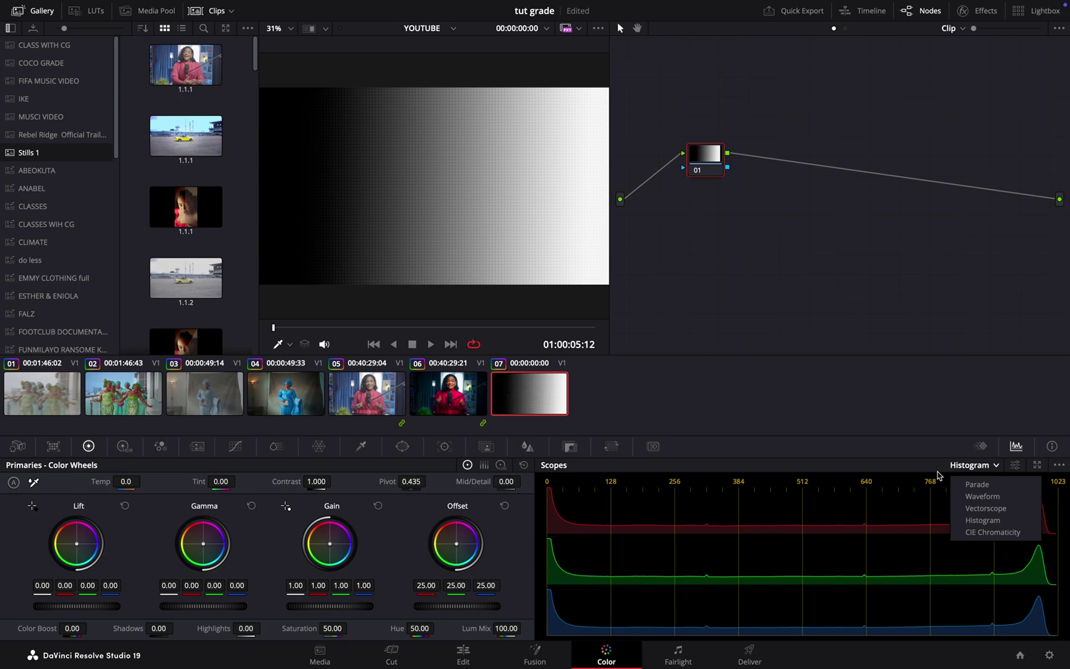
pyautogui.click(912, 410)
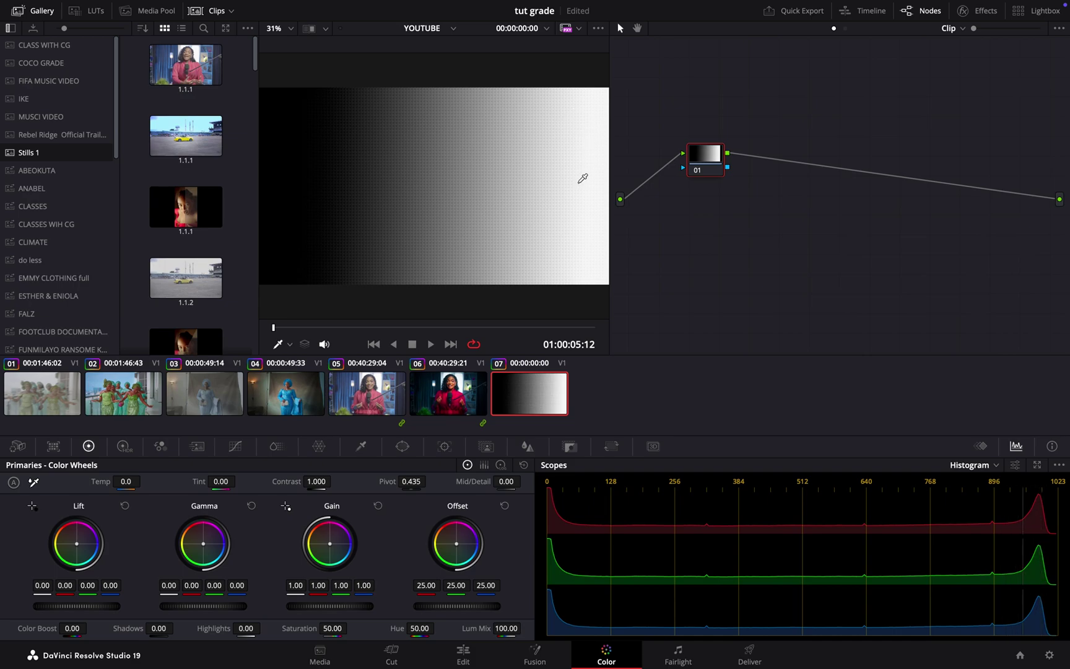
pyautogui.scroll(-3, 582, 178)
pyautogui.scroll(3, 582, 178)
pyautogui.click(972, 467)
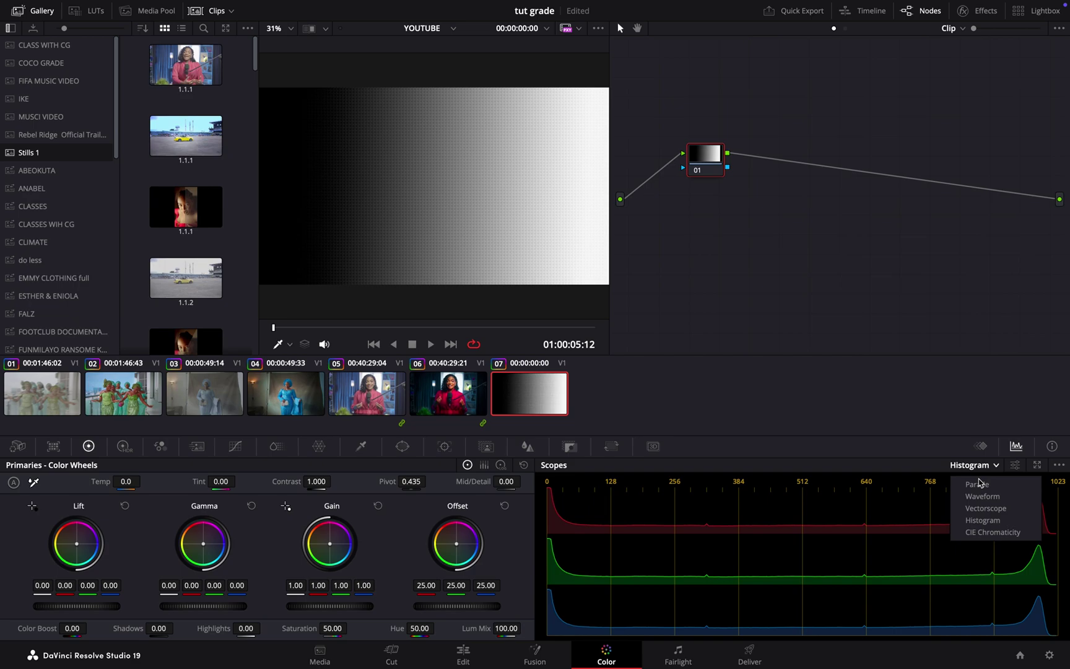
# Set the scope type to RGB Parade, showing even traces from 0 to 1023
pyautogui.click(978, 484)
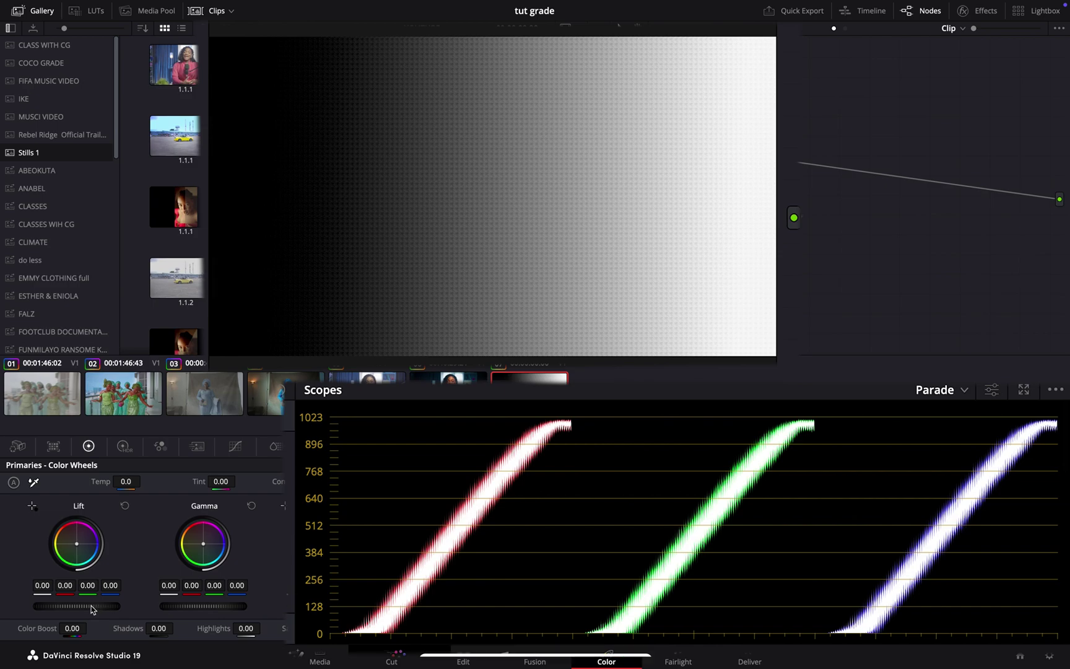
pyautogui.hotkey('alt', 'f')
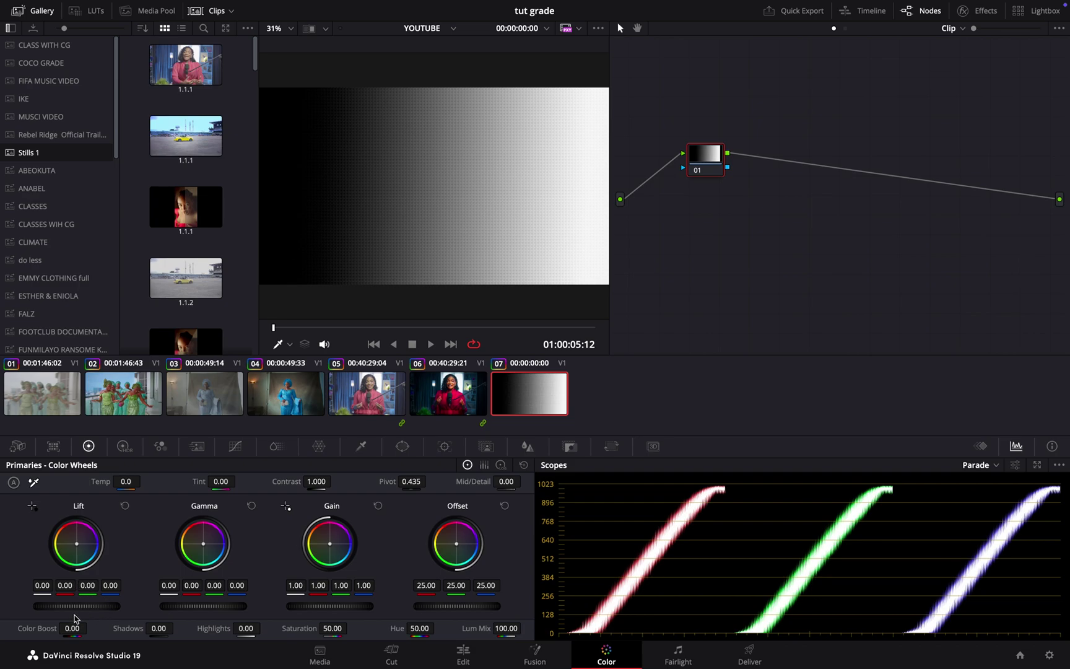
pyautogui.moveTo(99, 606); pyautogui.dragTo(27, 613)
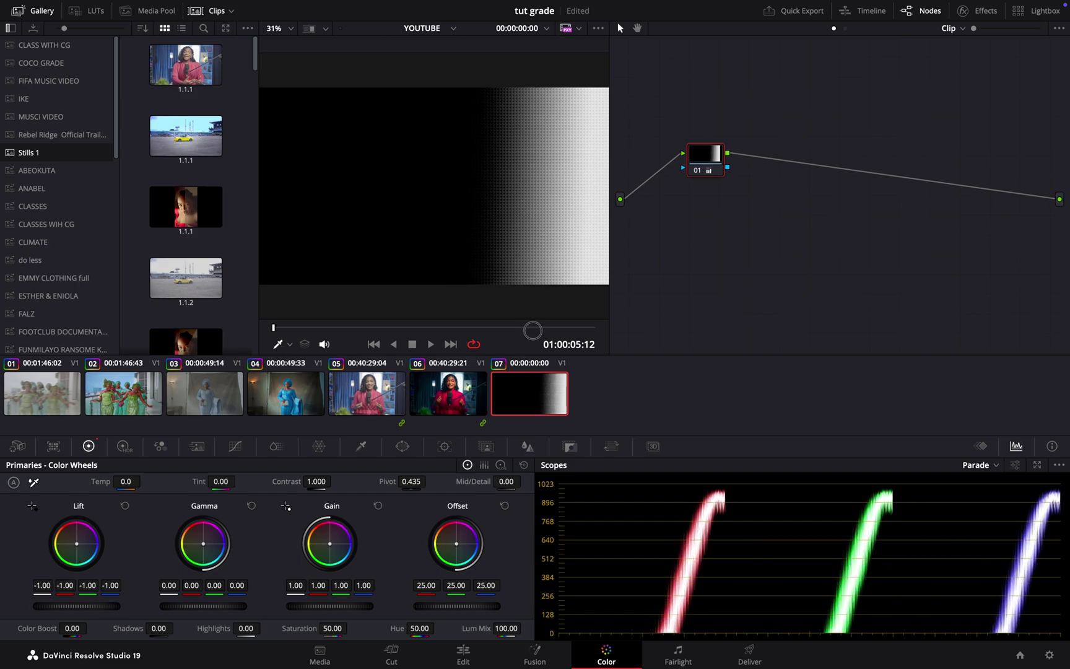
pyautogui.click(125, 505)
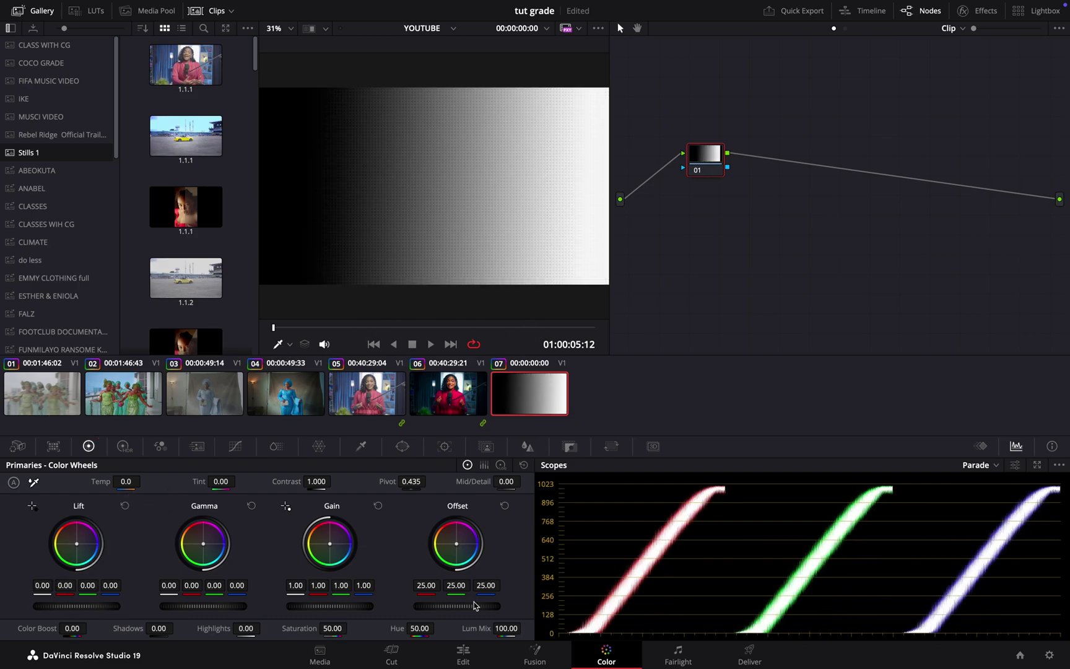
pyautogui.moveTo(489, 609); pyautogui.dragTo(443, 608)
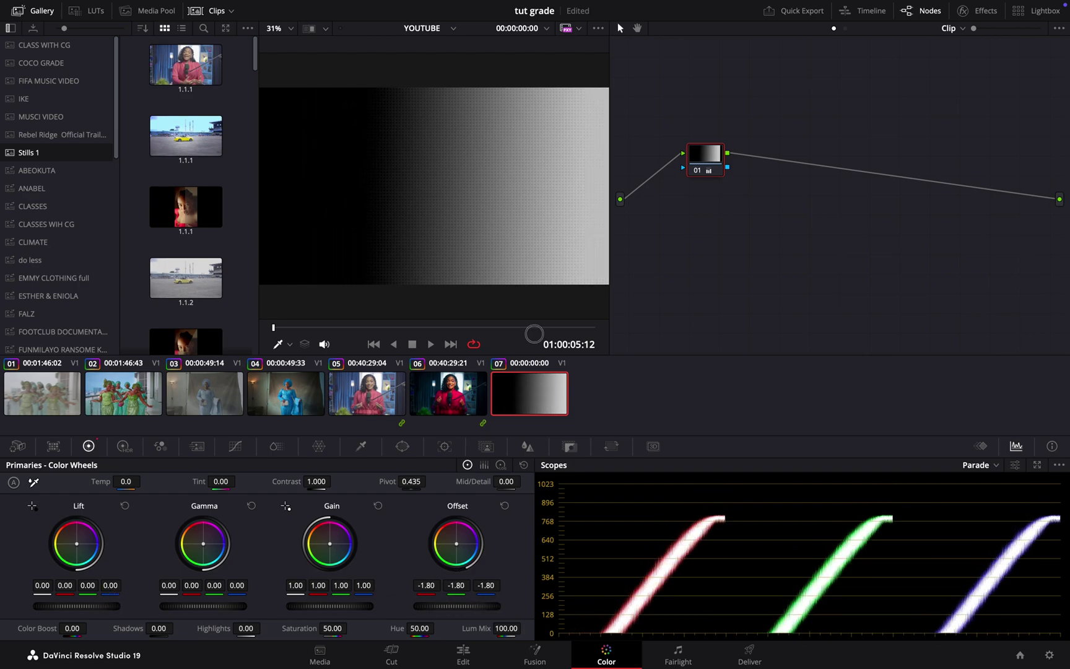
pyautogui.moveTo(534, 333); pyautogui.dragTo(444, 610)
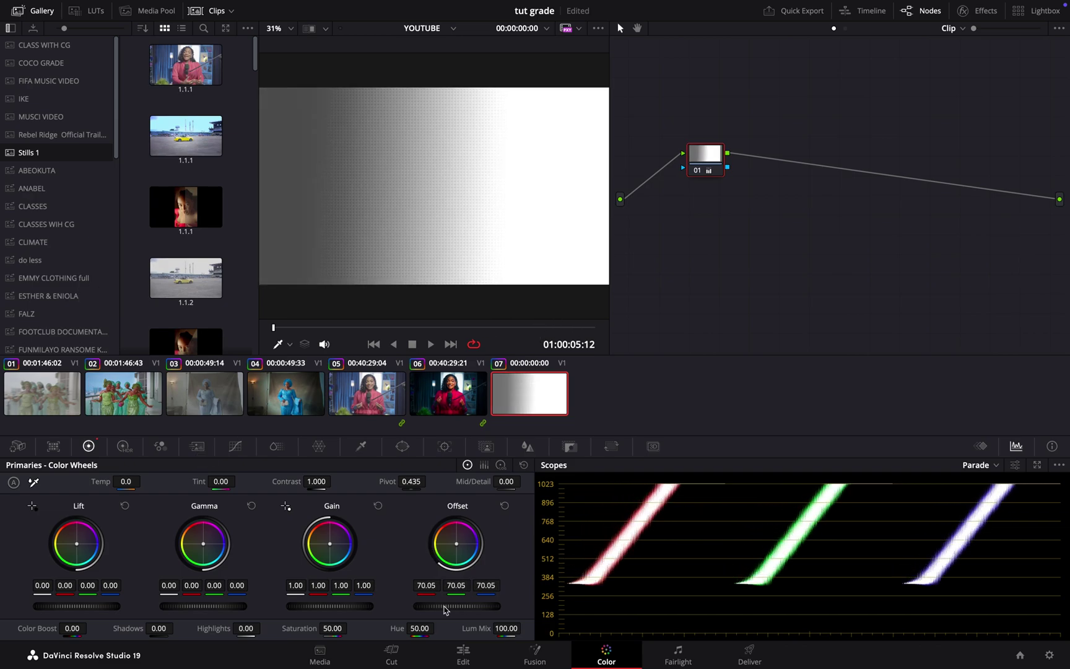
# Reset Offset to 25.00, check Histogram, return to Parade, and save the tut grade project
pyautogui.click(506, 506)
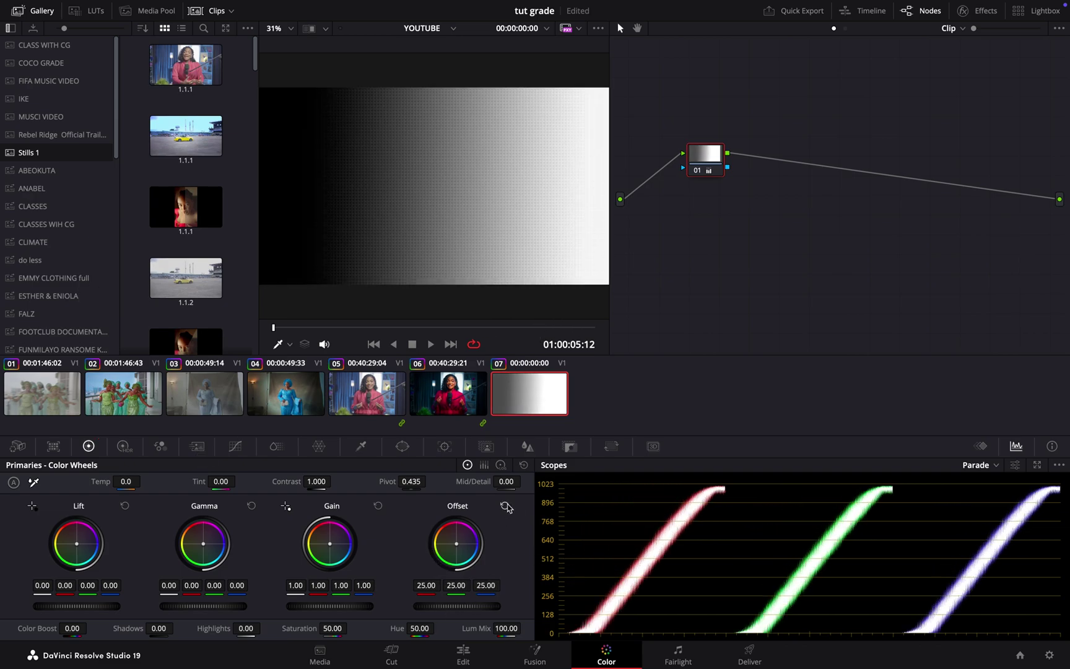
pyautogui.click(978, 465)
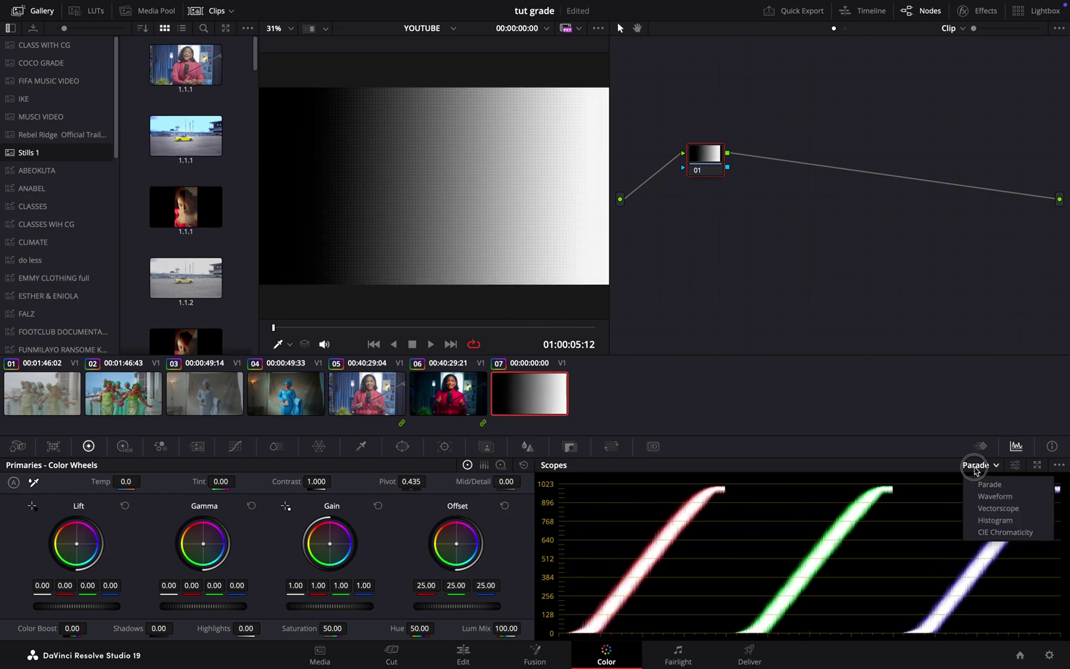
pyautogui.click(1000, 521)
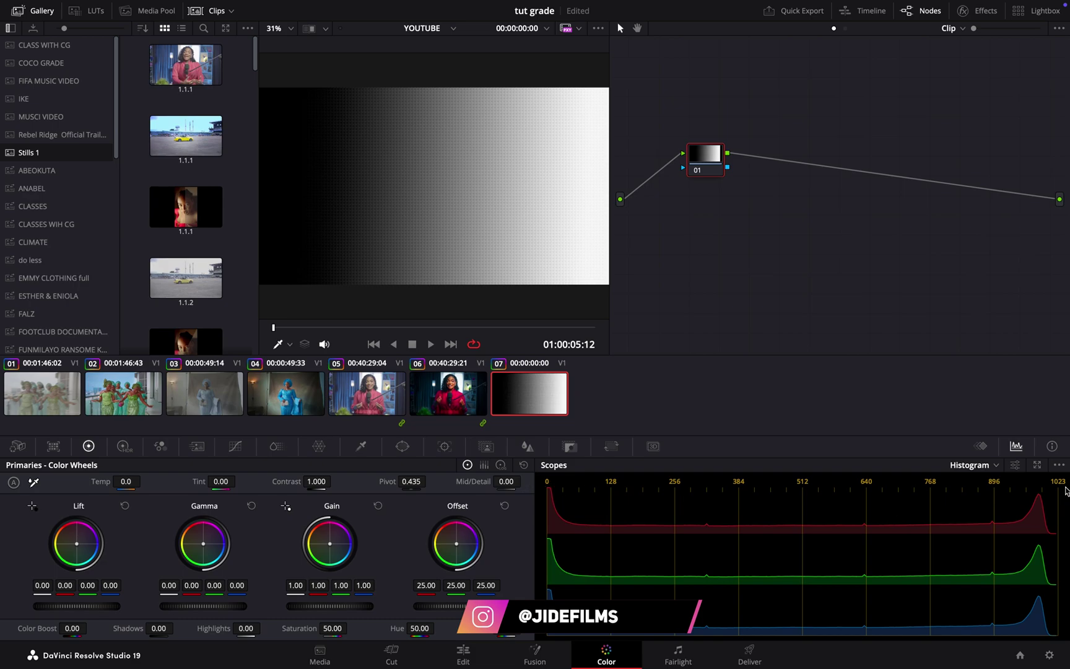
pyautogui.click(991, 466)
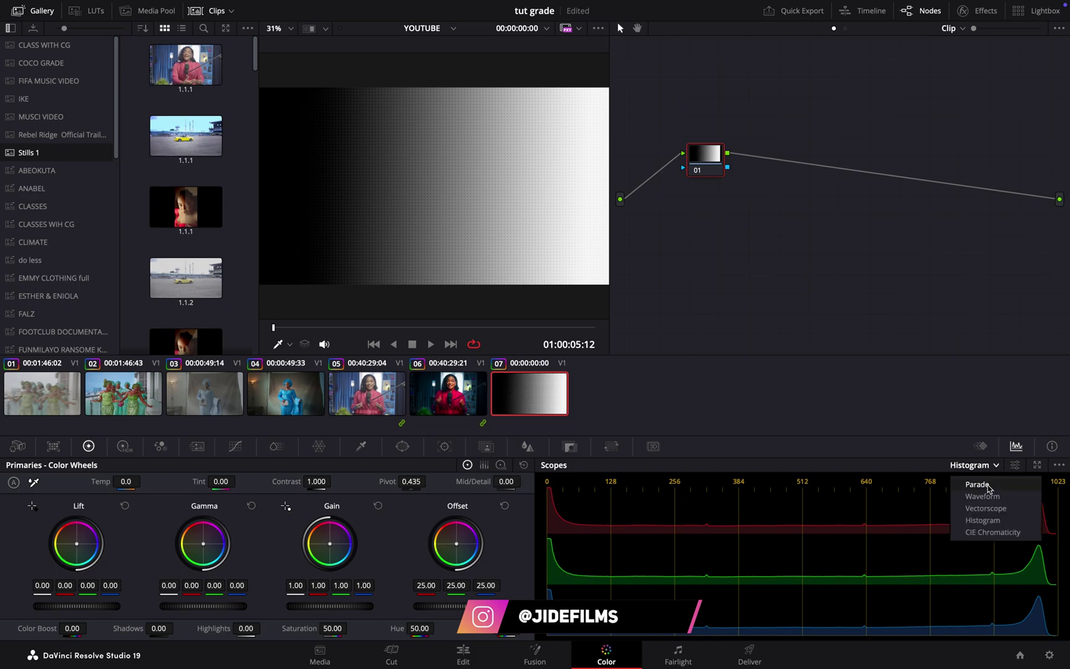
pyautogui.click(981, 485)
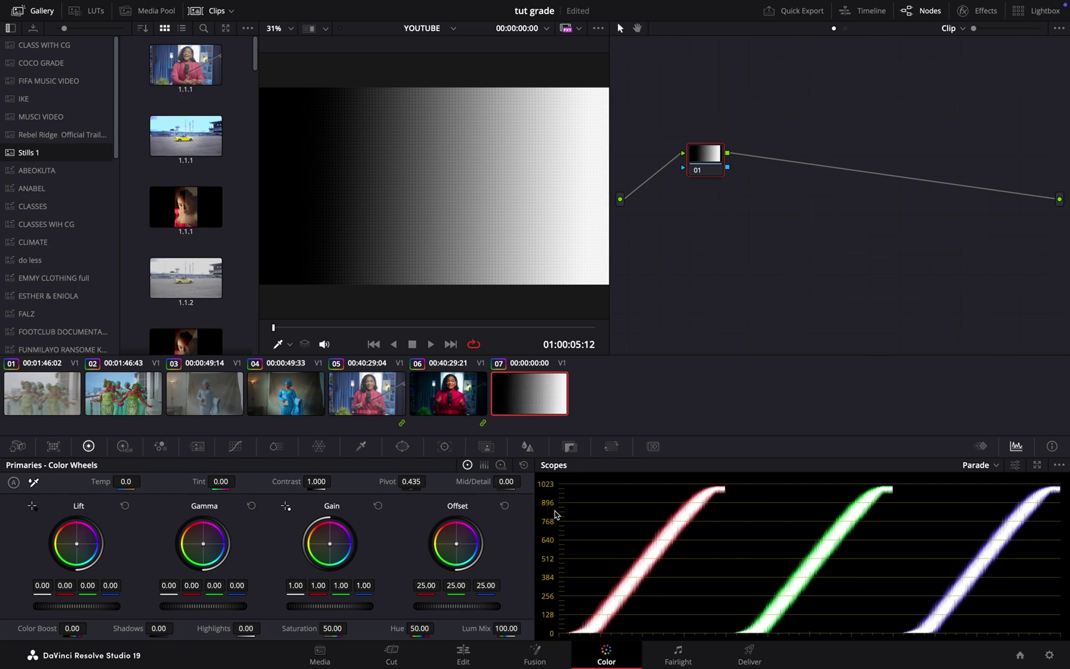
pyautogui.hotkey('ctrl', 's')
pyautogui.click(996, 467)
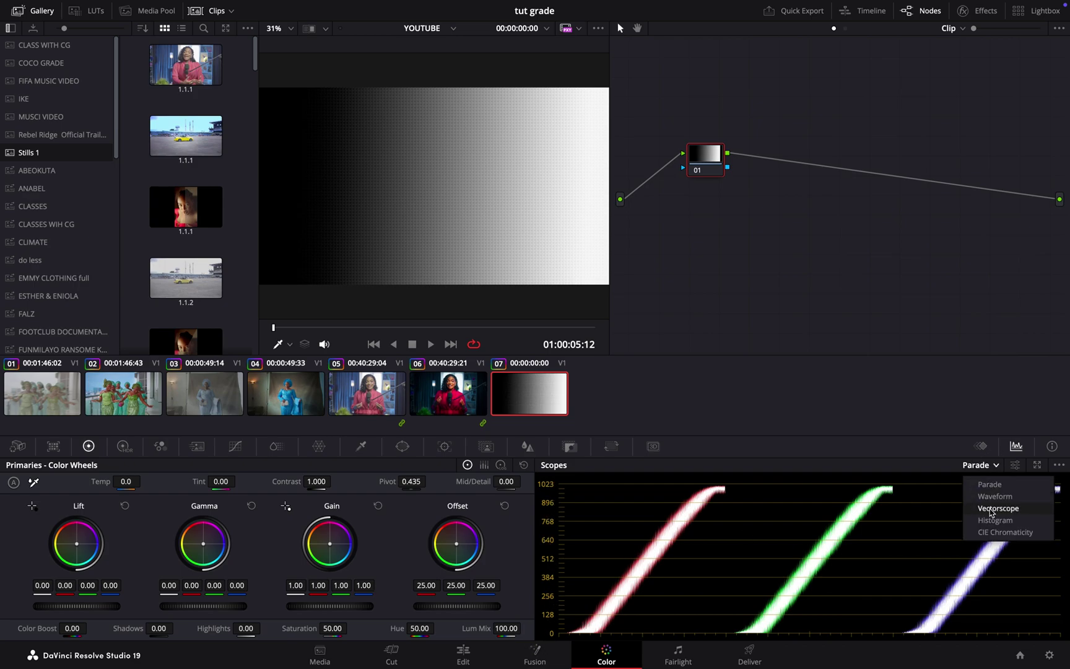
pyautogui.click(998, 484)
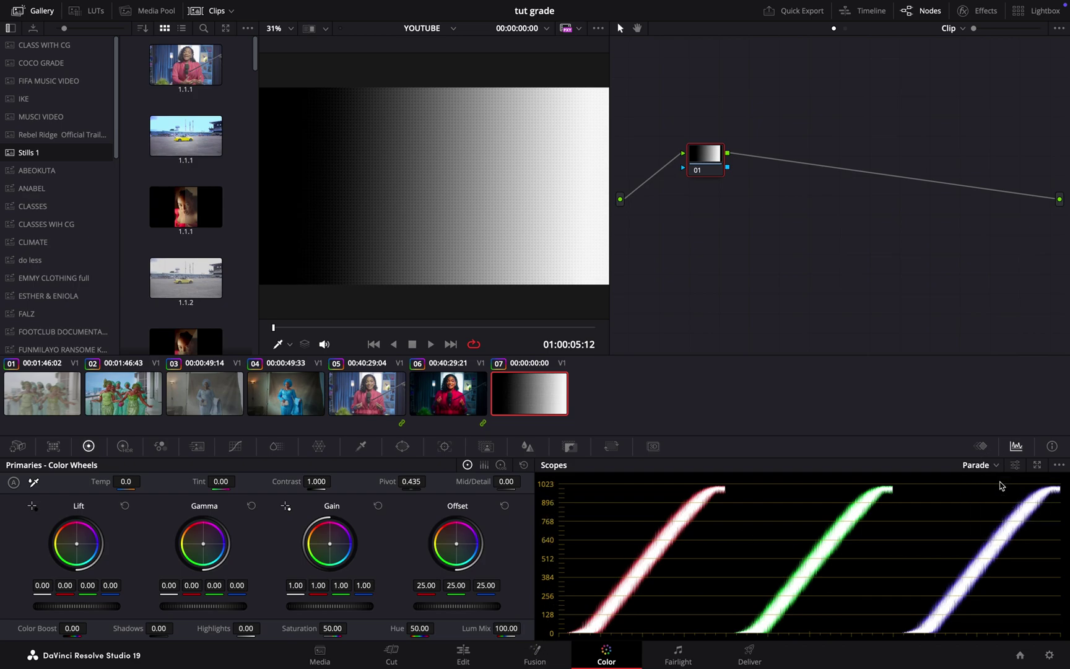
pyautogui.click(996, 466)
pyautogui.click(995, 498)
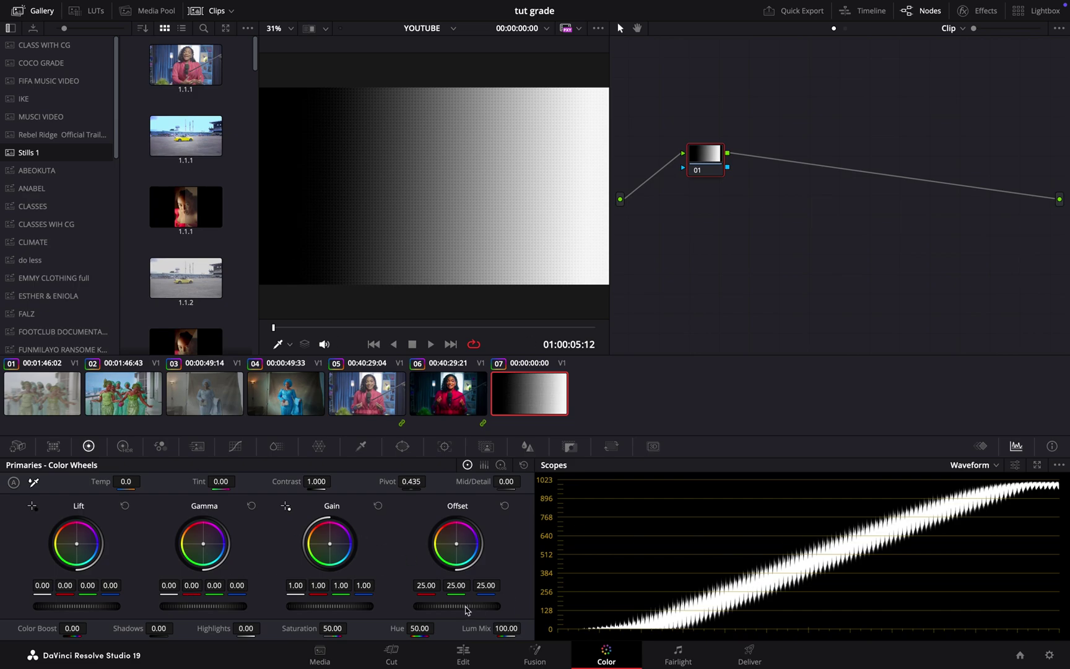
pyautogui.moveTo(474, 606); pyautogui.dragTo(420, 606)
pyautogui.moveTo(534, 334); pyautogui.dragTo(643, 394)
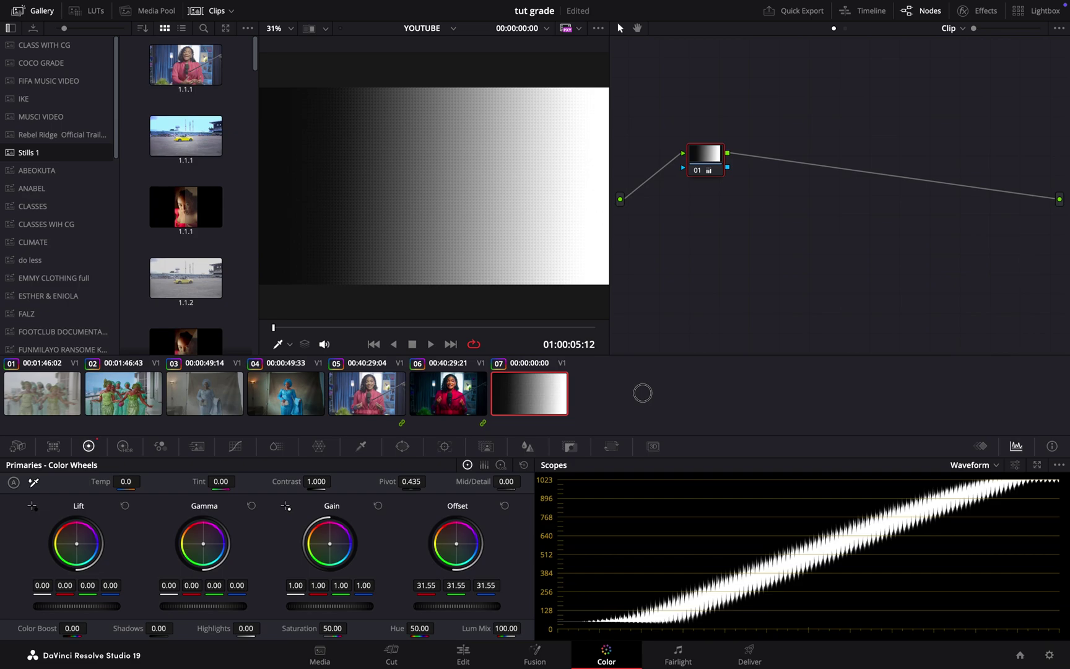
pyautogui.moveTo(642, 393); pyautogui.dragTo(643, 394)
# Reset Offset to default and lower the Lift master wheel to -0.06
pyautogui.click(504, 505)
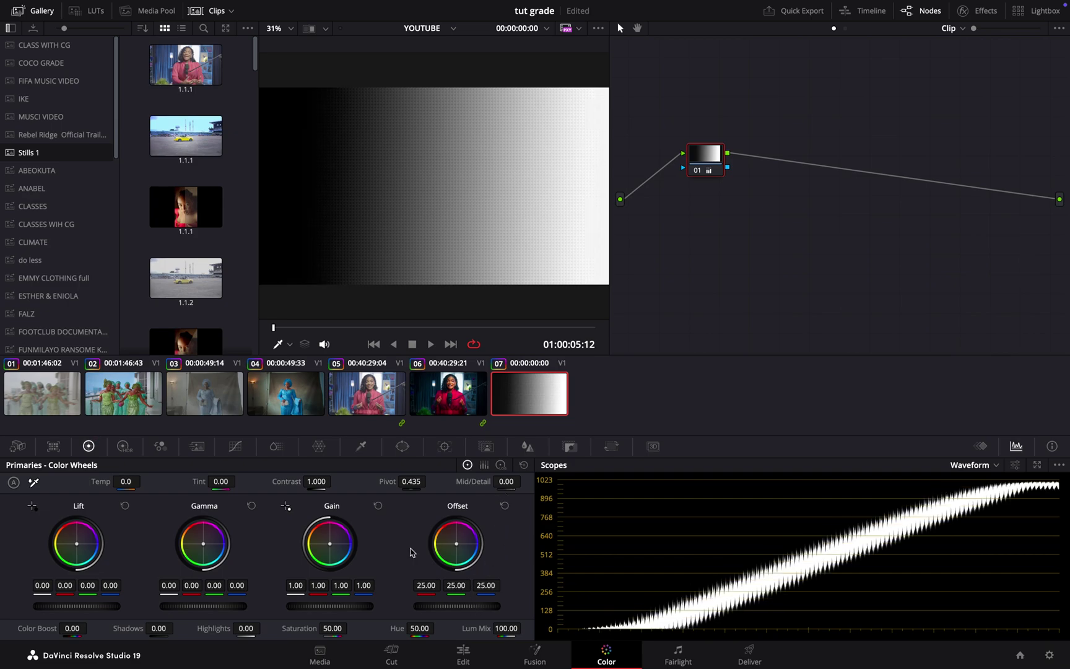
pyautogui.moveTo(79, 615); pyautogui.dragTo(61, 615)
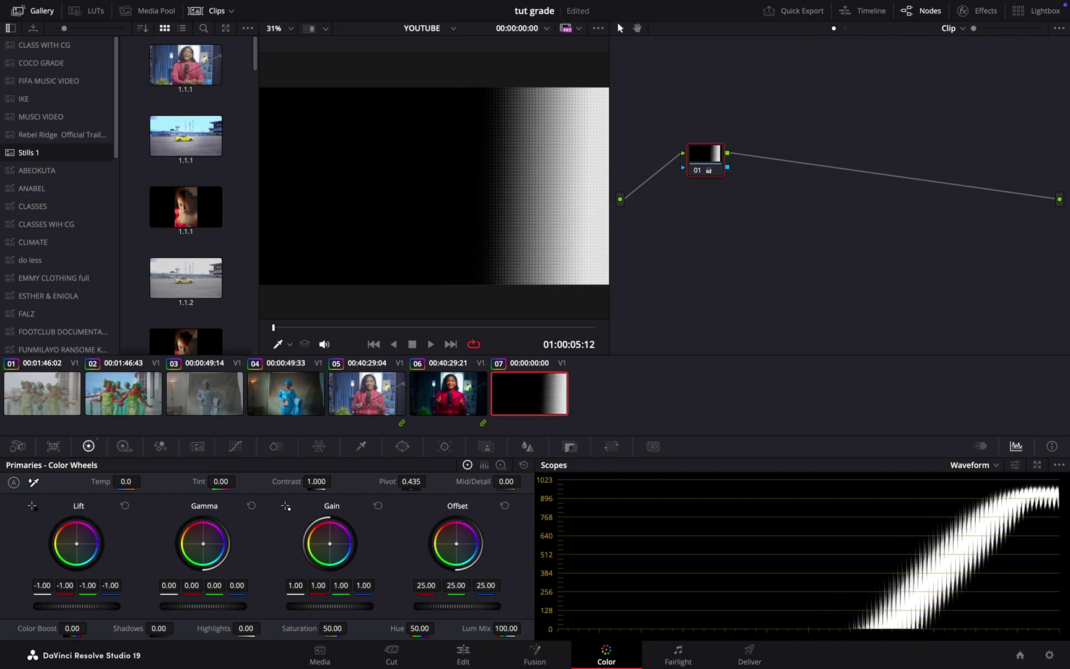
pyautogui.click(125, 507)
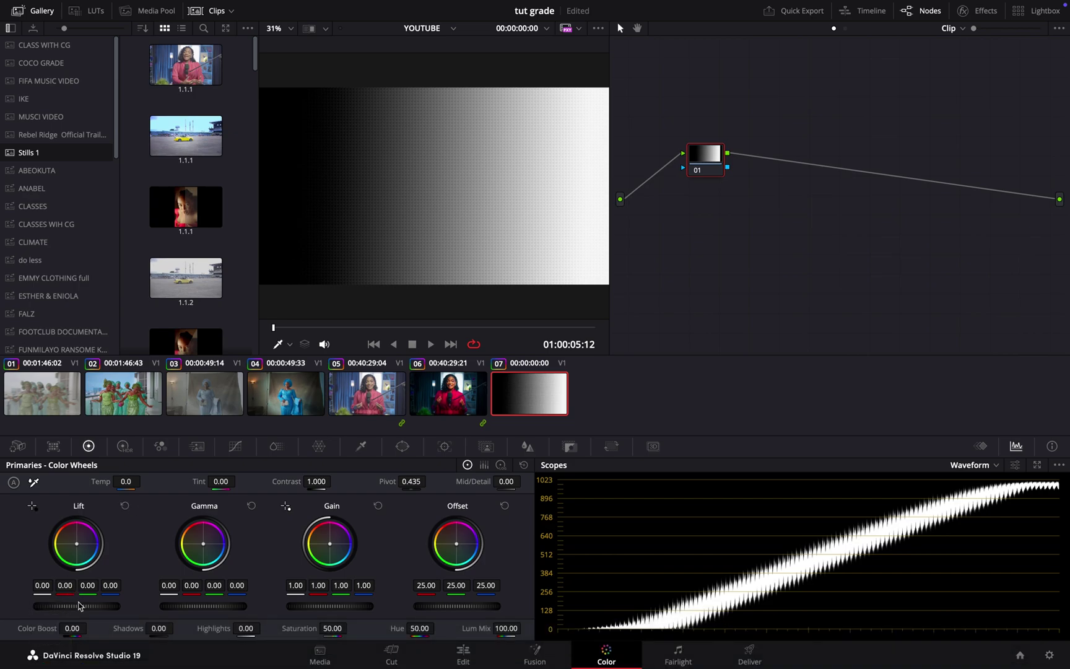
pyautogui.moveTo(85, 610); pyautogui.dragTo(18, 613)
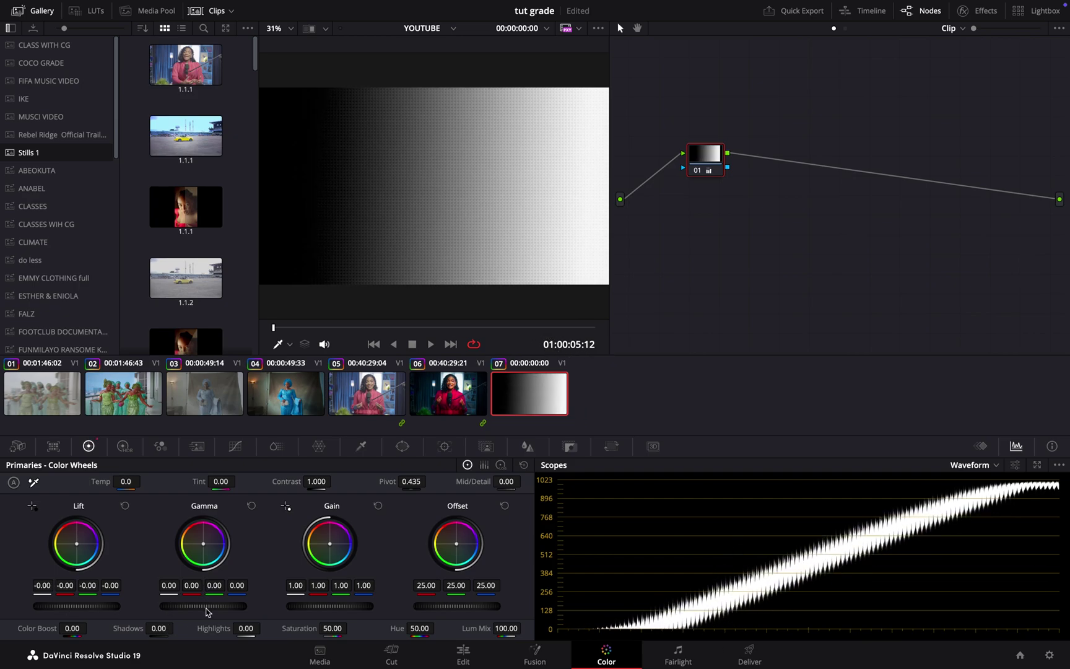
pyautogui.moveTo(93, 605); pyautogui.dragTo(579, 340)
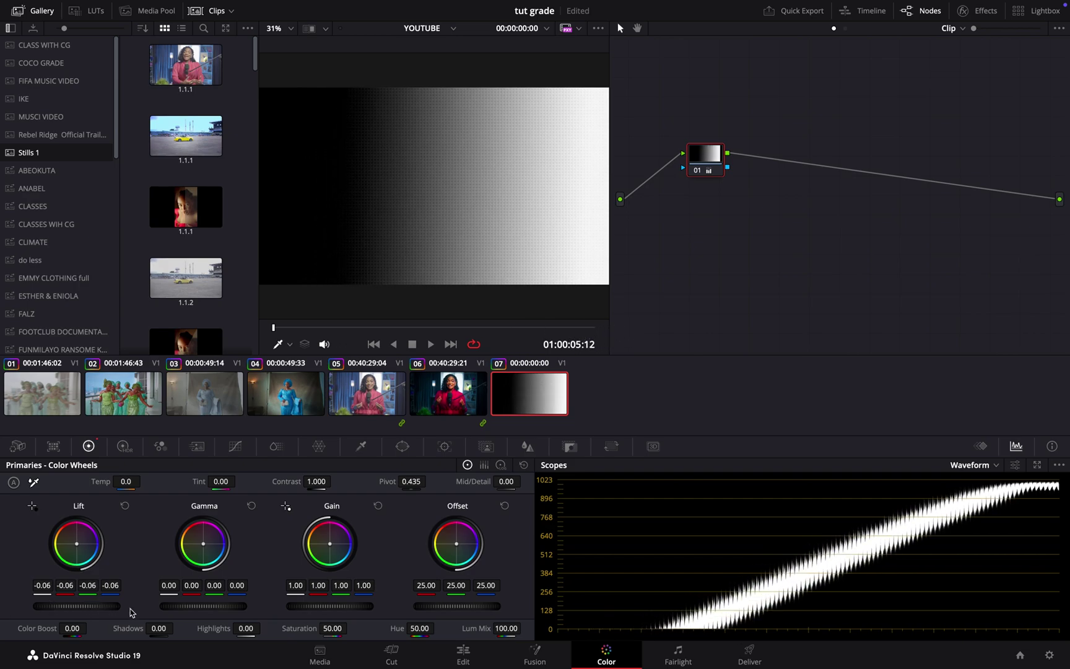
# Lower the Gamma master wheel to -0.15 to darken the midtones
pyautogui.moveTo(201, 607); pyautogui.dragTo(124, 633)
pyautogui.moveTo(530, 334); pyautogui.dragTo(447, 338)
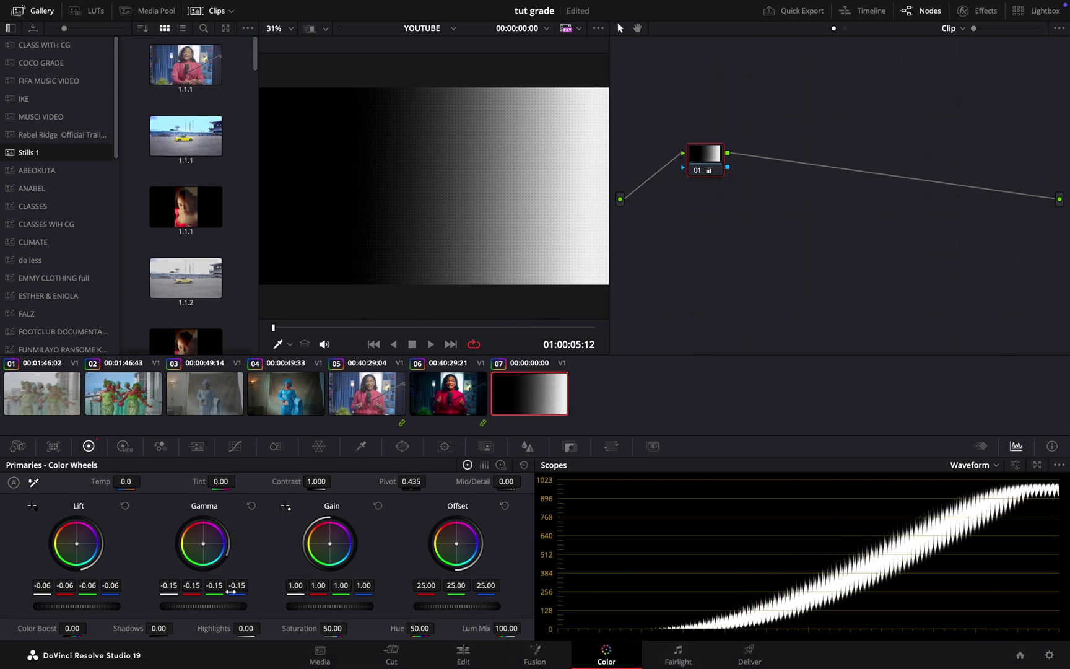
pyautogui.moveTo(210, 612)
pyautogui.mouseDown()
pyautogui.moveTo(533, 327)
pyautogui.moveTo(896, 372)
pyautogui.moveTo(688, 354)
pyautogui.moveTo(228, 610)
pyautogui.mouseUp()
# Pull the Gain master wheel down to 0.82, dropping highlights to about 700
pyautogui.moveTo(347, 610); pyautogui.dragTo(355, 646)
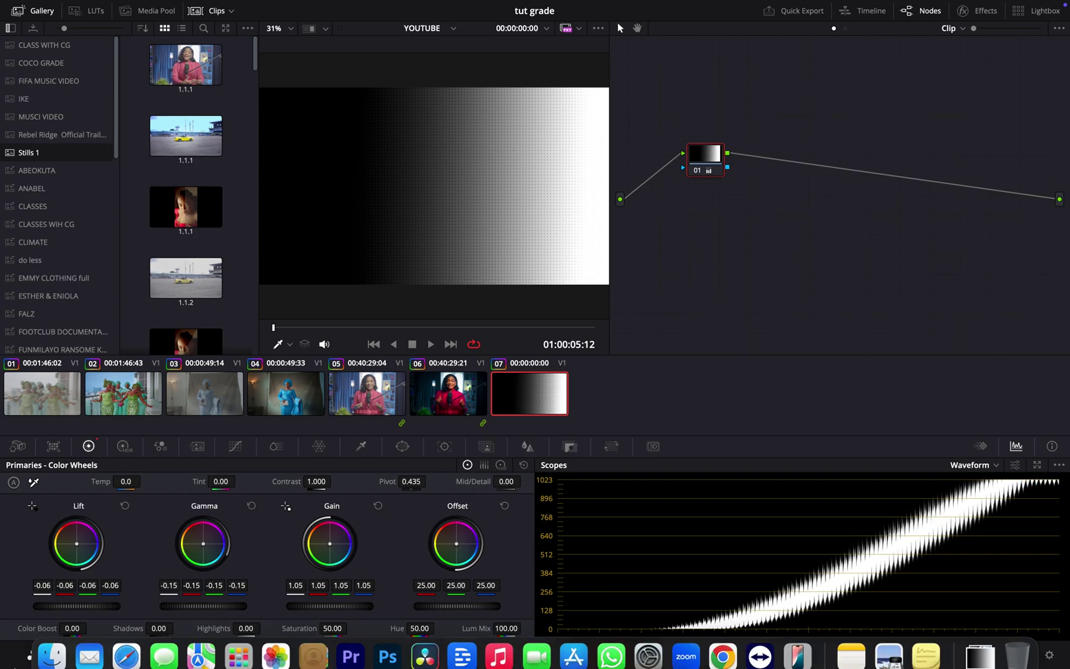
pyautogui.moveTo(330, 606); pyautogui.dragTo(213, 627)
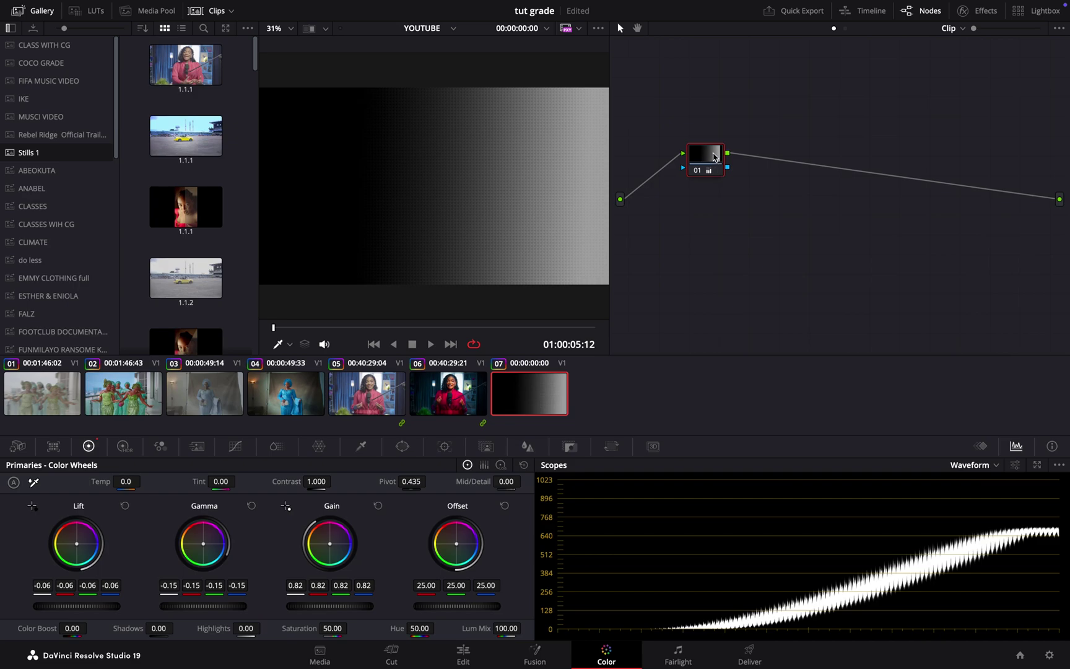
# Add serial node 02 below a disabled node 01 and switch it to Log Wheels
pyautogui.hotkey('alt', 's')
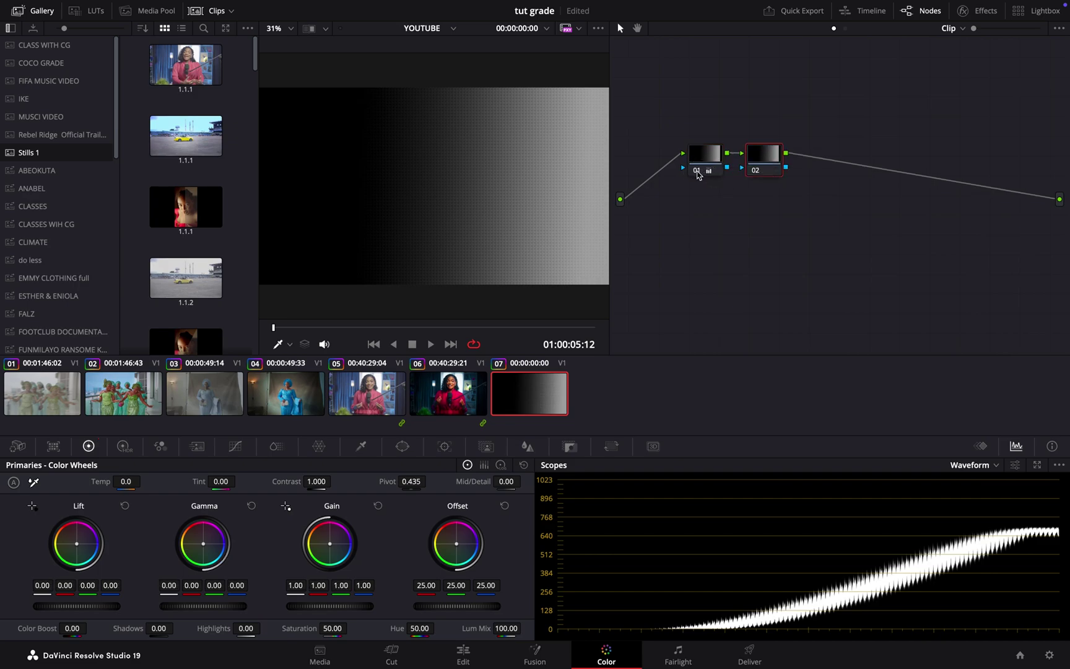
pyautogui.click(697, 172)
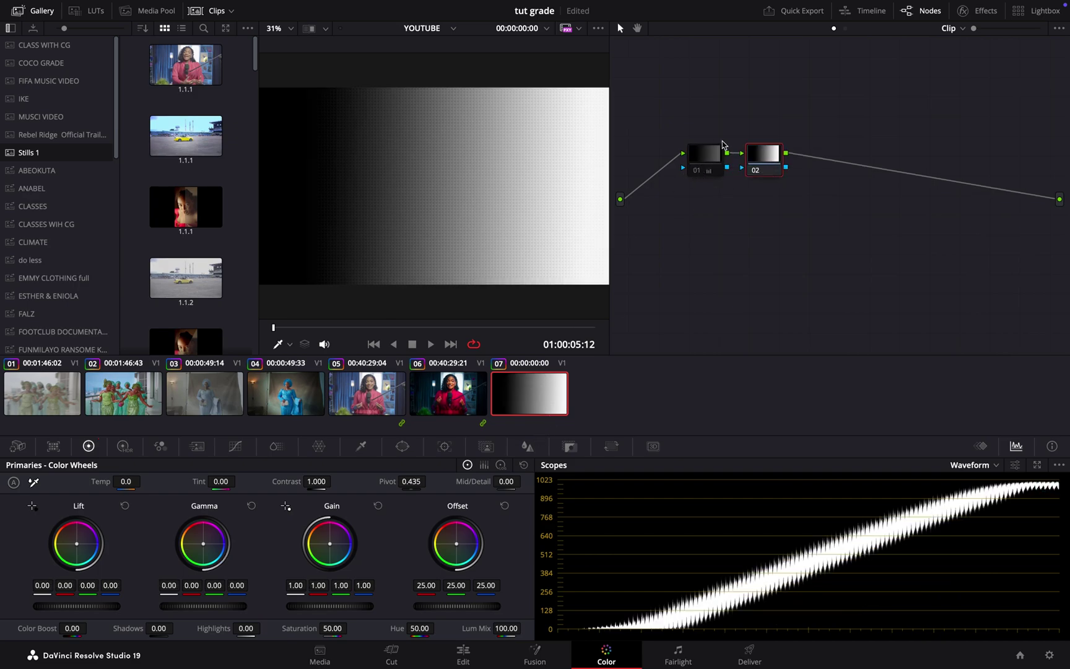
pyautogui.moveTo(769, 164); pyautogui.dragTo(737, 217)
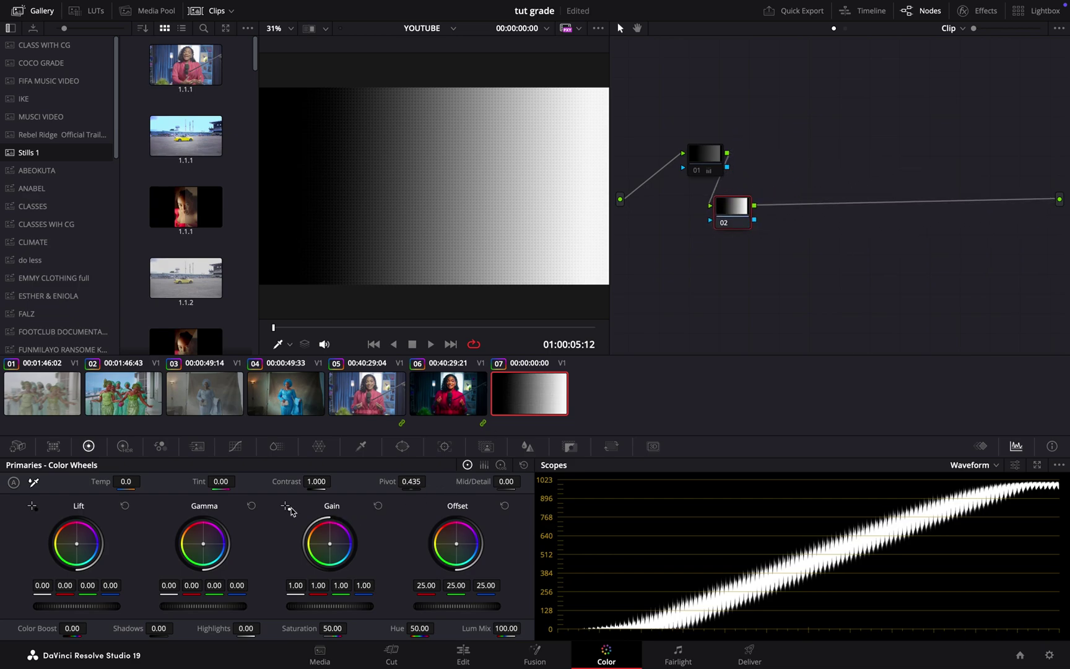
pyautogui.click(501, 465)
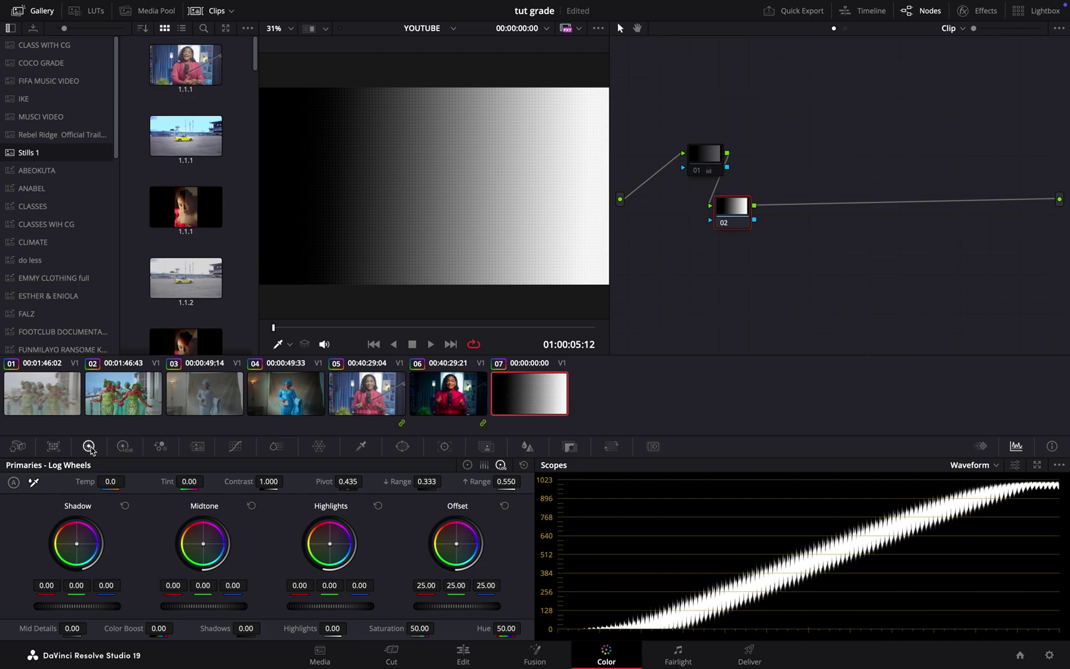
pyautogui.click(54, 447)
pyautogui.click(19, 446)
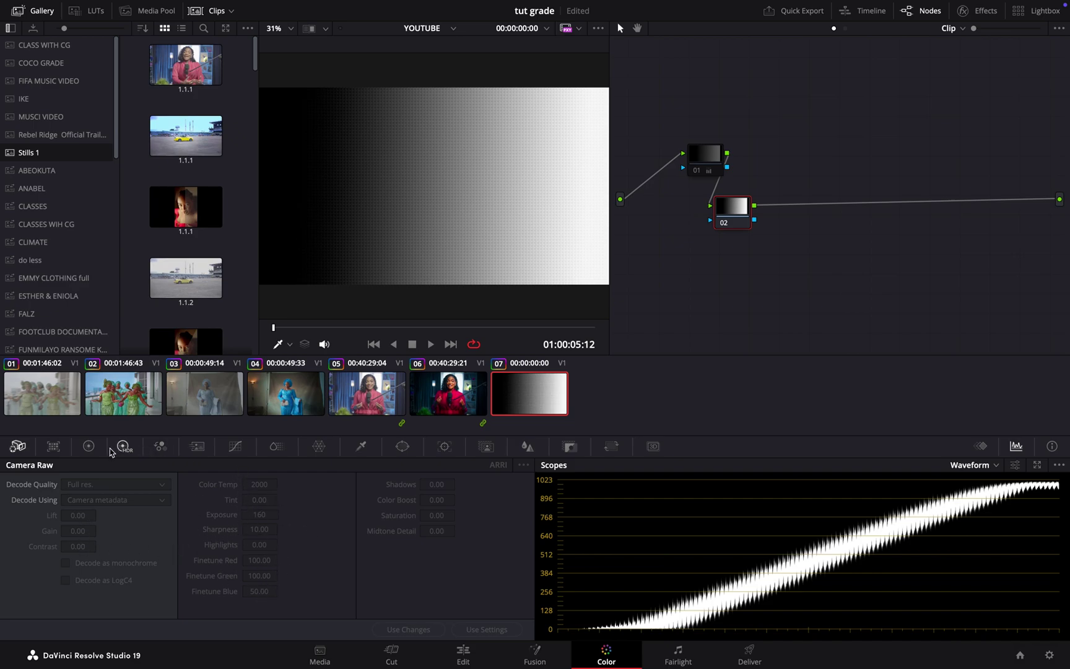
pyautogui.click(90, 446)
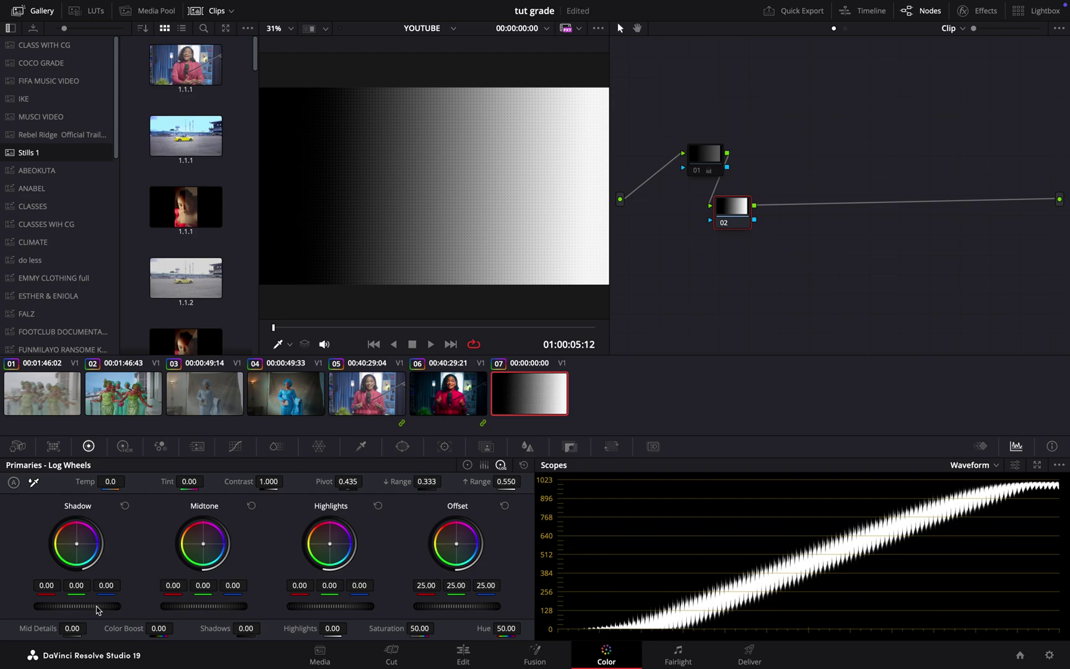
# Try out the Shadow master wheel, reset it, then set Shadow to 0.99, lifting blacks to about 340
pyautogui.moveTo(95, 605); pyautogui.dragTo(72, 605)
pyautogui.moveTo(492, 334); pyautogui.dragTo(99, 610)
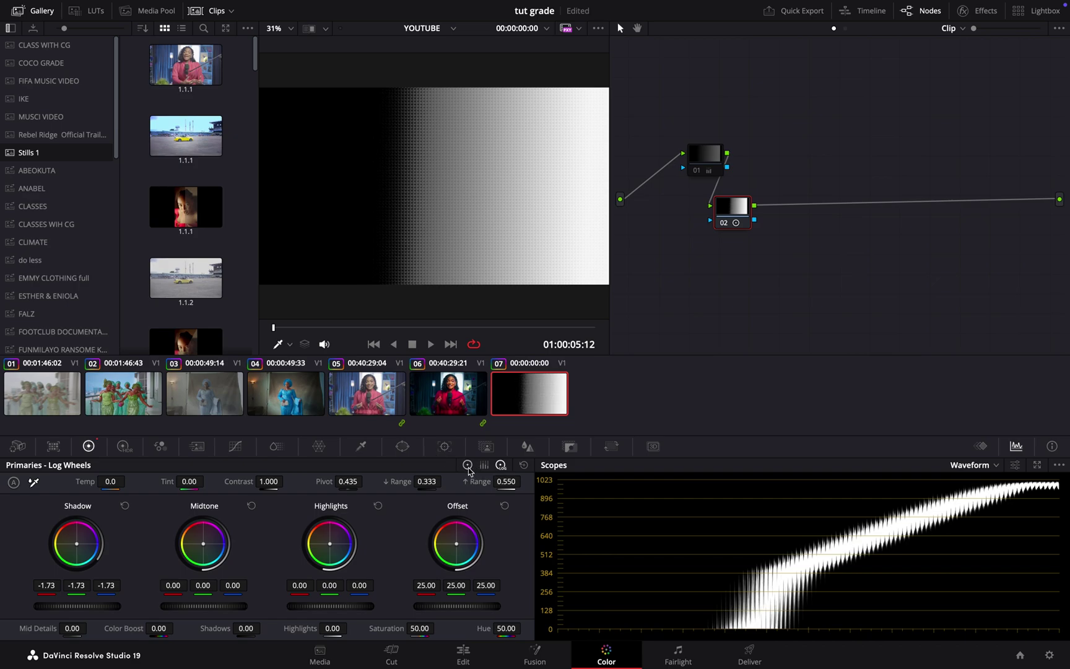
pyautogui.click(125, 505)
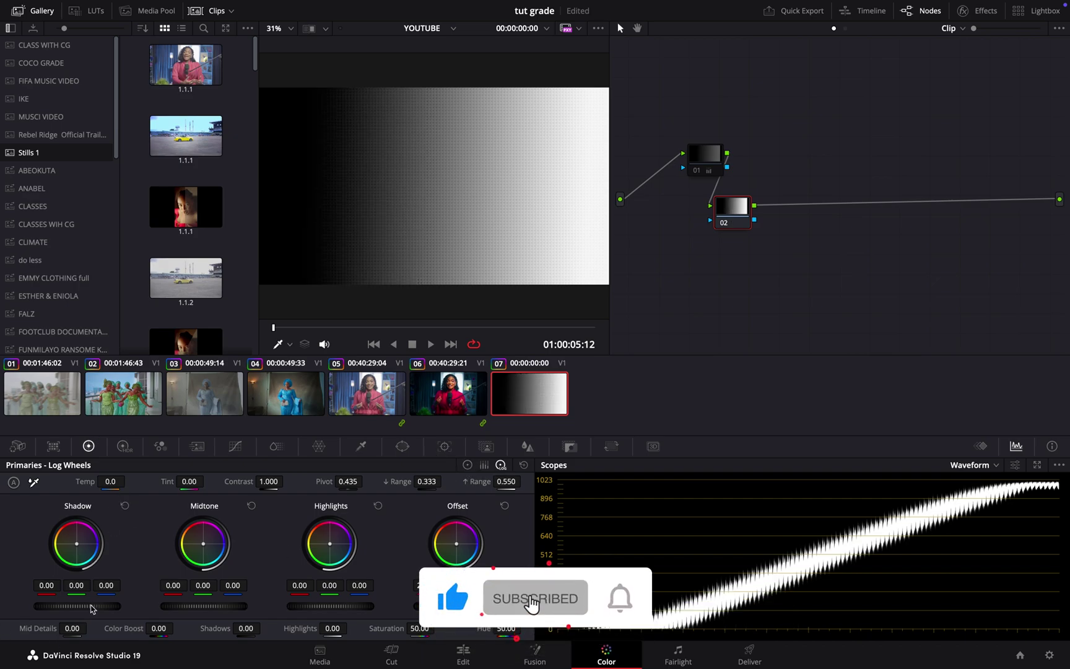
pyautogui.moveTo(91, 605); pyautogui.dragTo(73, 605)
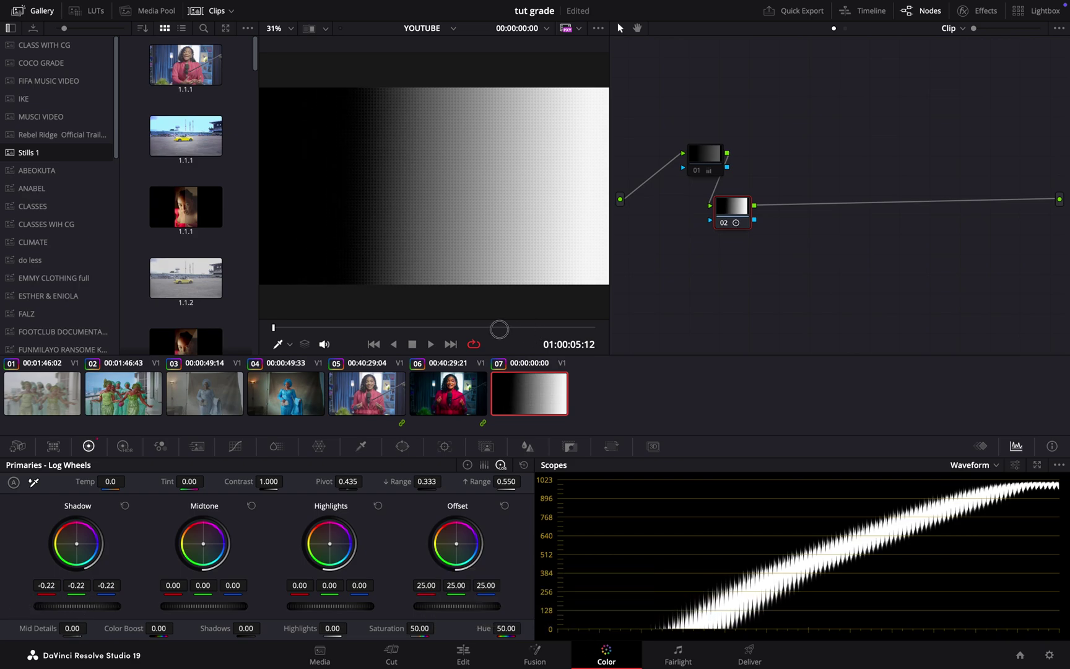
pyautogui.moveTo(498, 330); pyautogui.dragTo(38, 448)
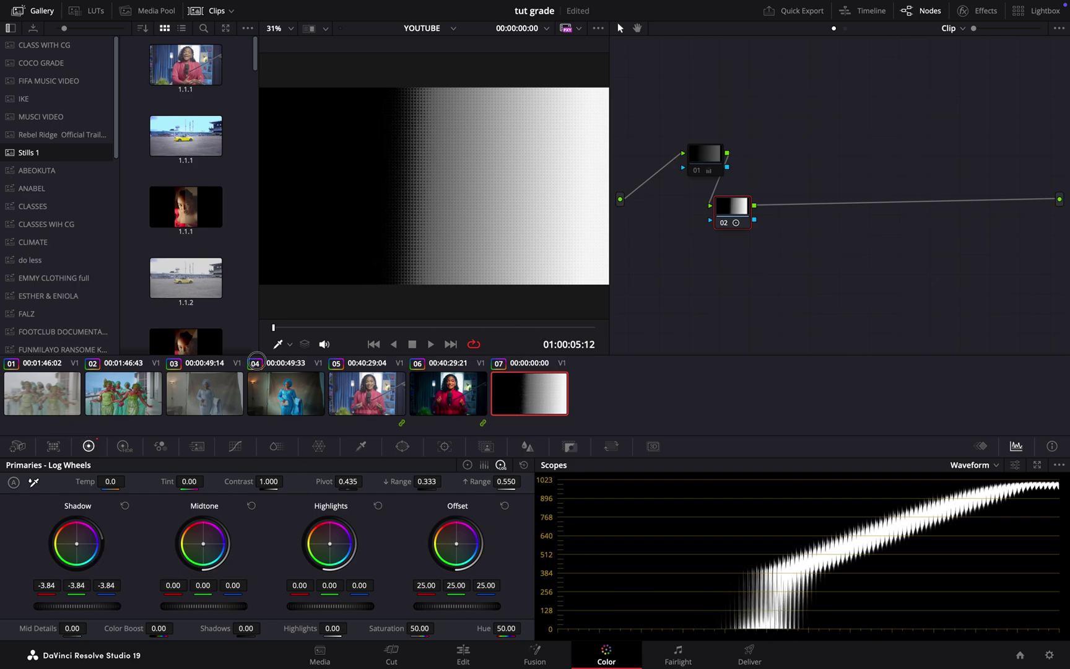
pyautogui.moveTo(256, 361); pyautogui.dragTo(527, 335)
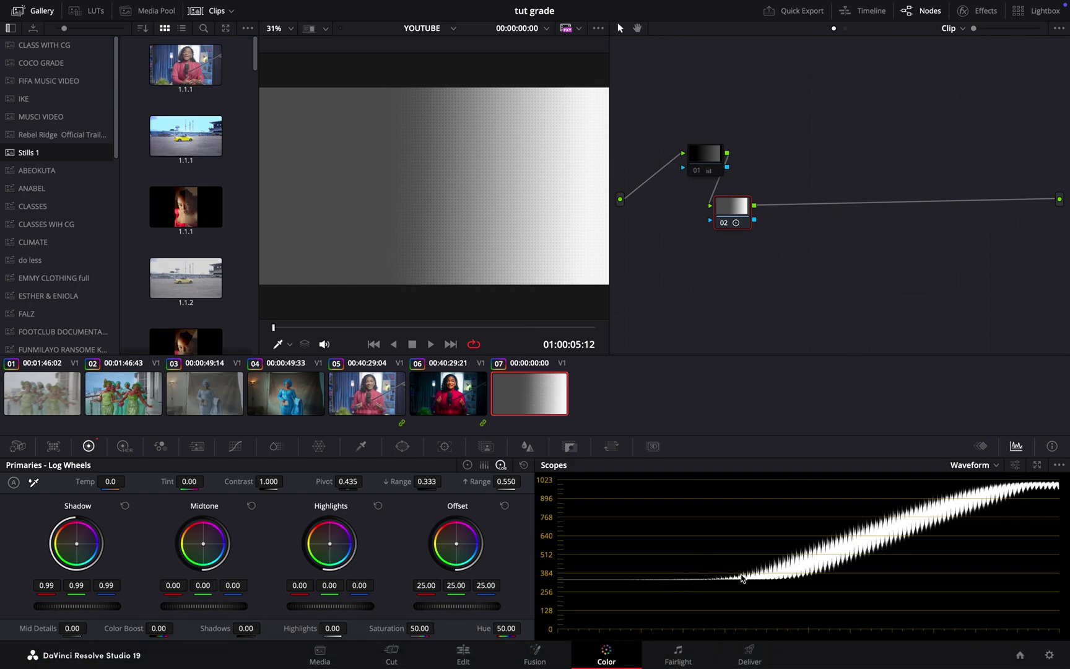
pyautogui.click(235, 446)
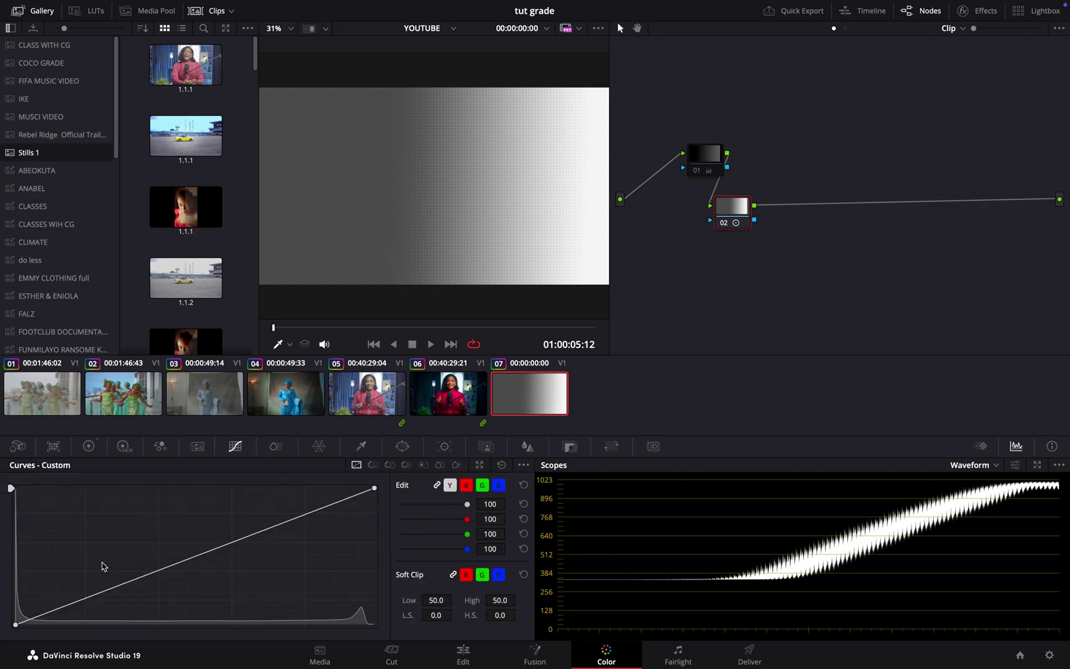
pyautogui.click(157, 576)
pyautogui.moveTo(16, 624)
pyautogui.mouseDown()
pyautogui.moveTo(2, 579)
pyautogui.moveTo(18, 610)
pyautogui.mouseUp()
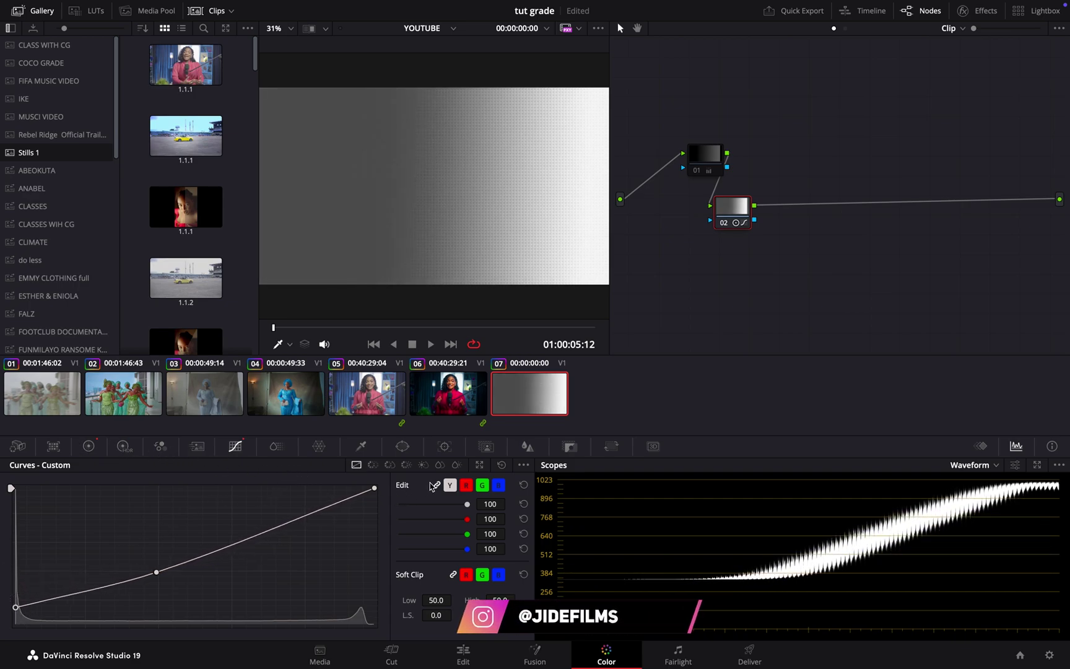
pyautogui.click(501, 464)
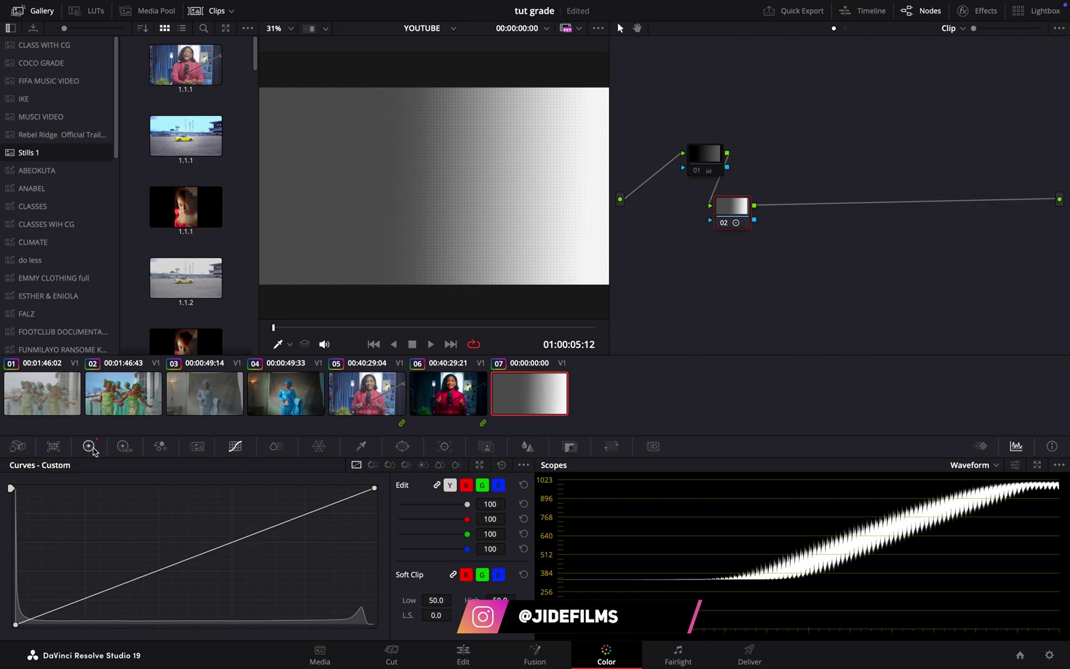
pyautogui.click(92, 448)
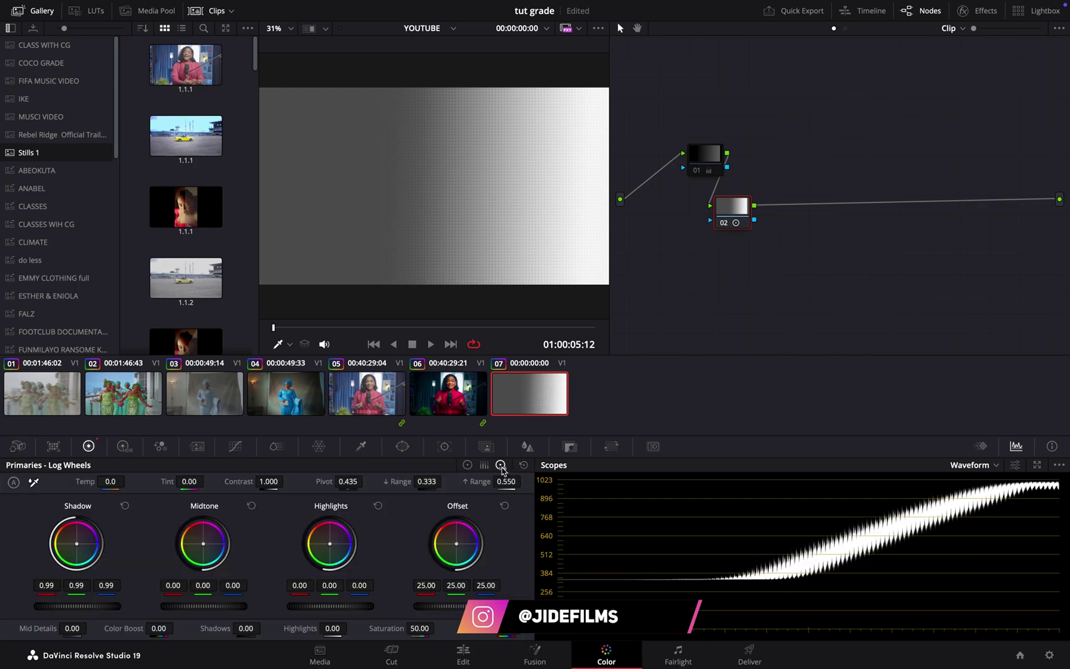
pyautogui.moveTo(27, 666)
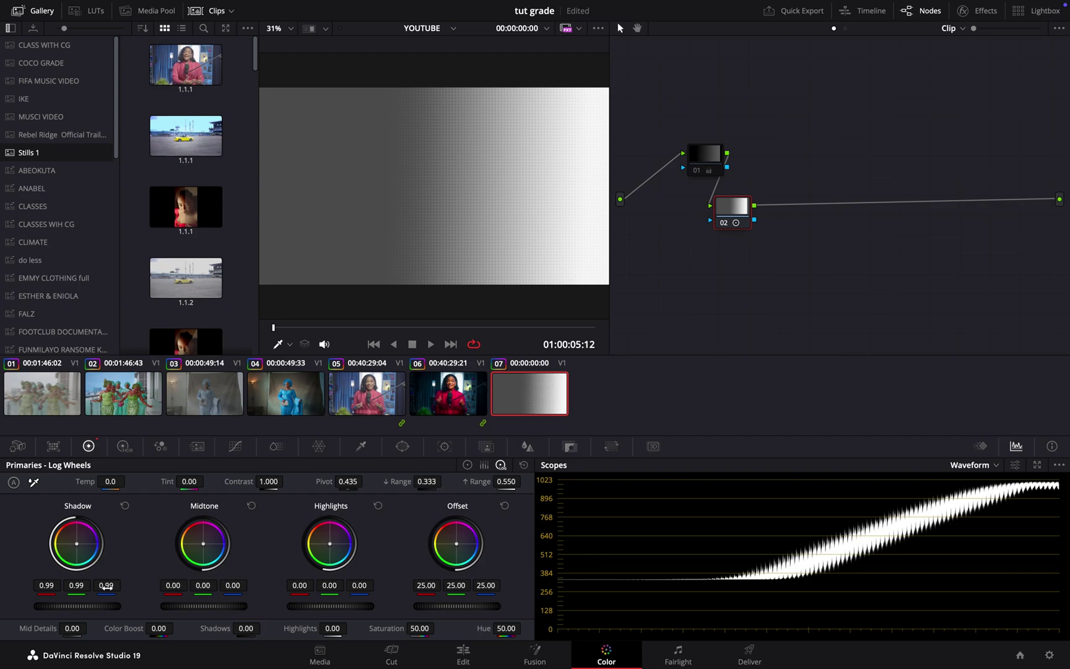
# Reset Shadow, test a darker Midtone, then reset all Log Wheel adjustments
pyautogui.click(125, 506)
pyautogui.moveTo(213, 609); pyautogui.dragTo(185, 610)
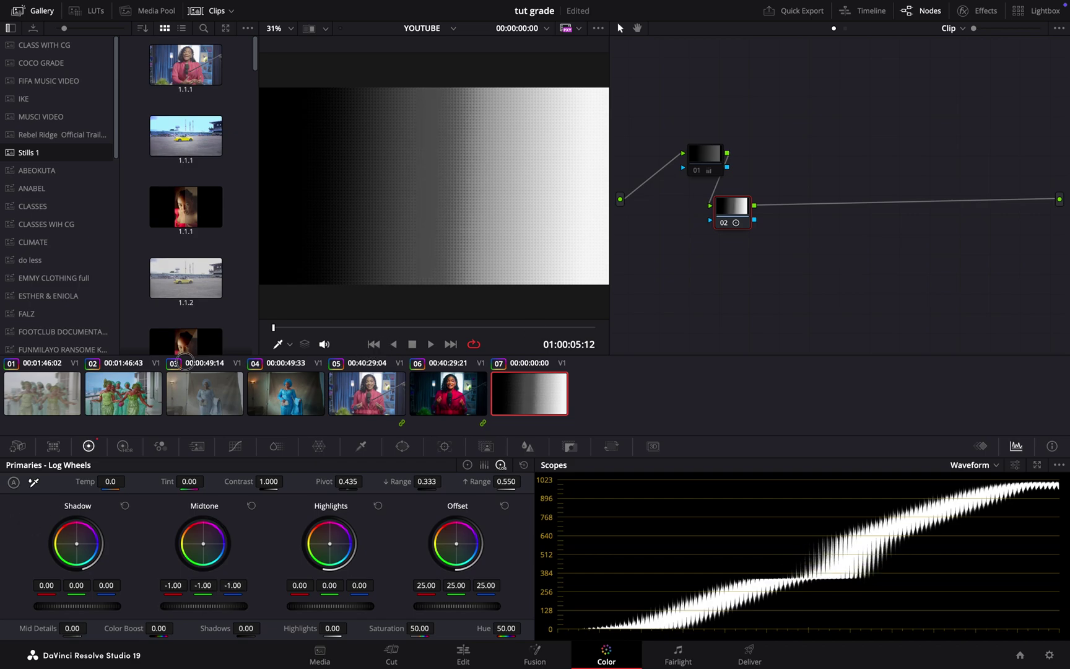
pyautogui.click(524, 465)
# In Color Wheels, test a Gamma boost, reset the primaries, and bring up Curves - Custom
pyautogui.click(467, 465)
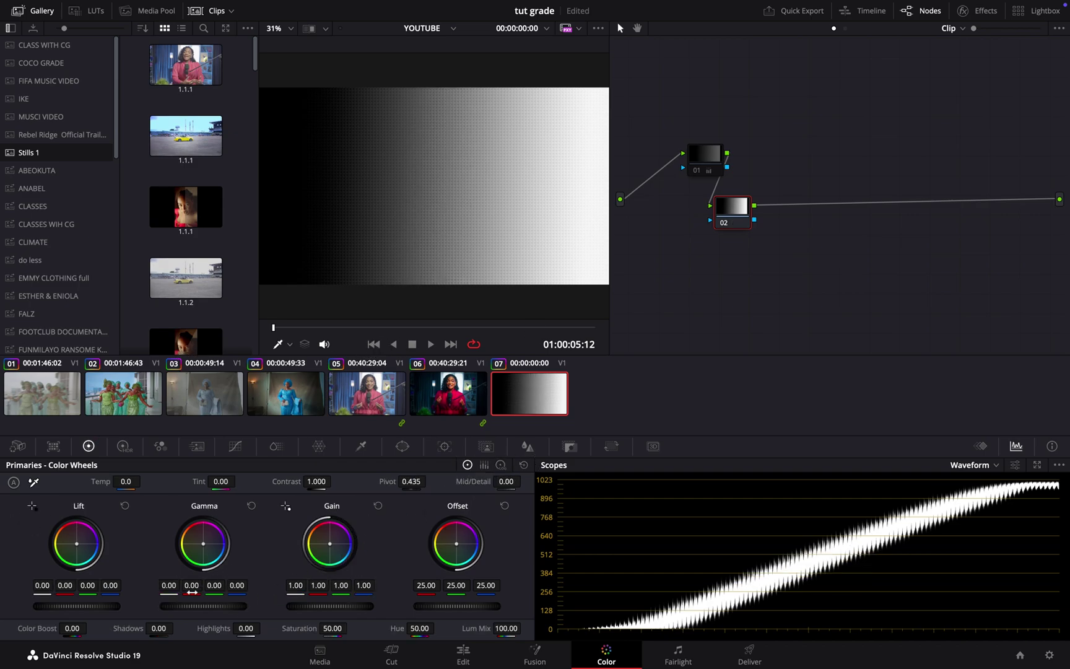
pyautogui.moveTo(196, 611); pyautogui.dragTo(220, 610)
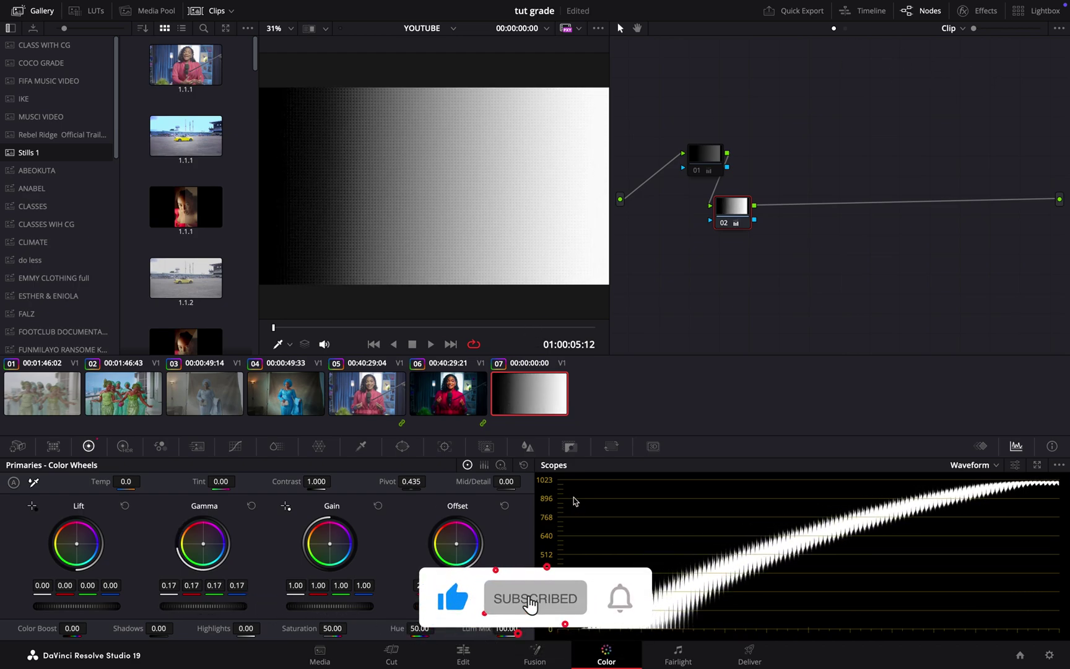
pyautogui.click(523, 465)
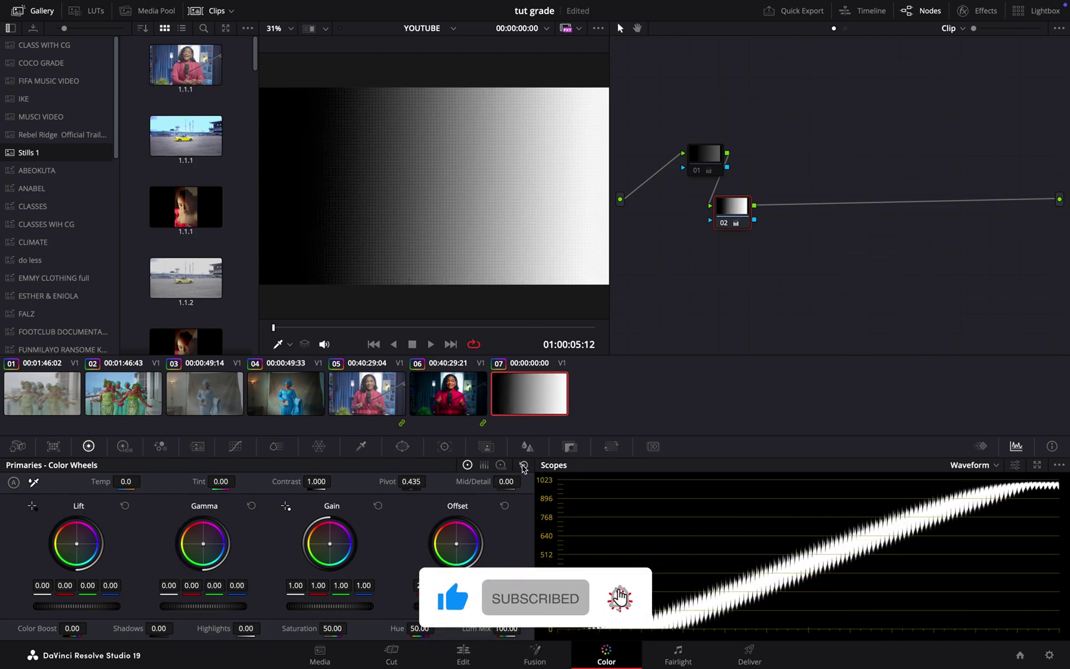
pyautogui.click(235, 447)
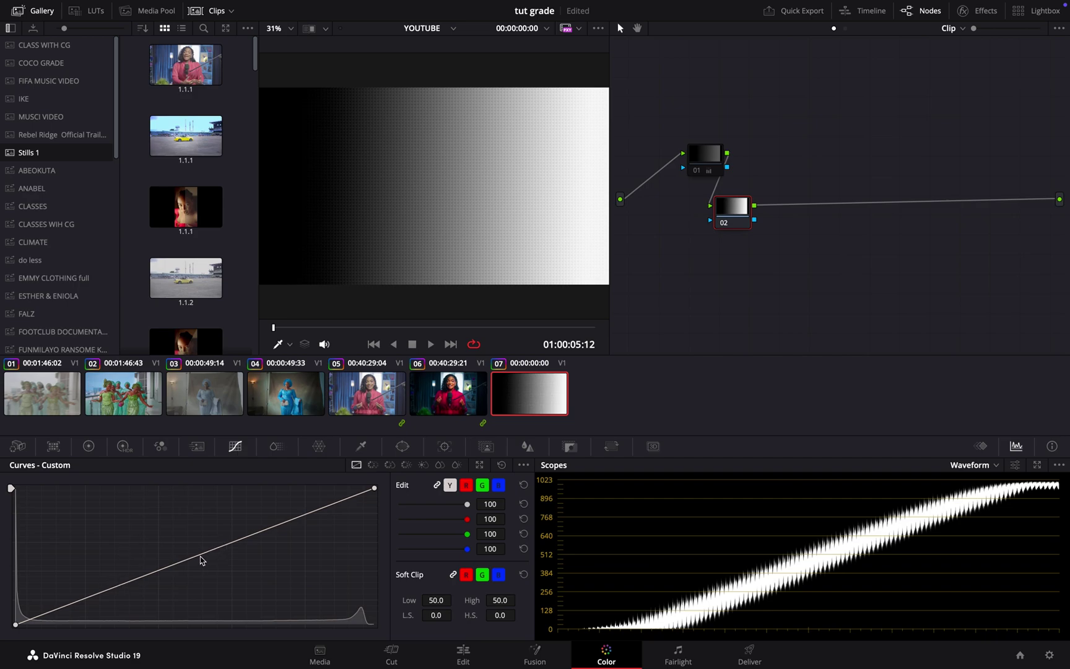
# Bend node 02's custom curve with added points to brighten the ramp and lift the midtones
pyautogui.moveTo(196, 560); pyautogui.dragTo(176, 520)
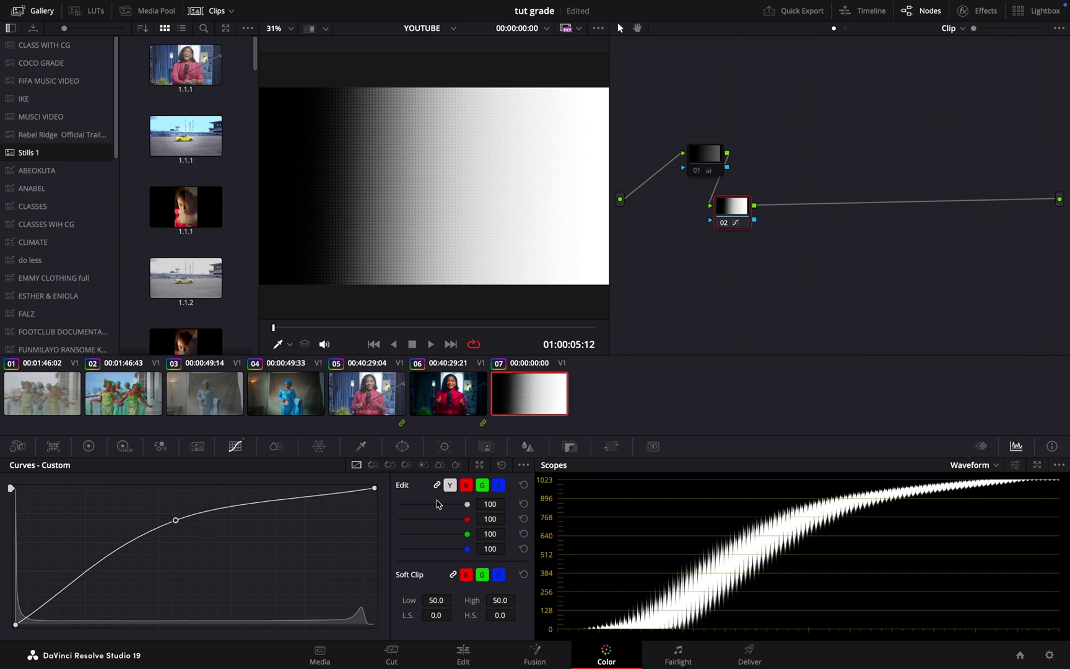
pyautogui.click(501, 464)
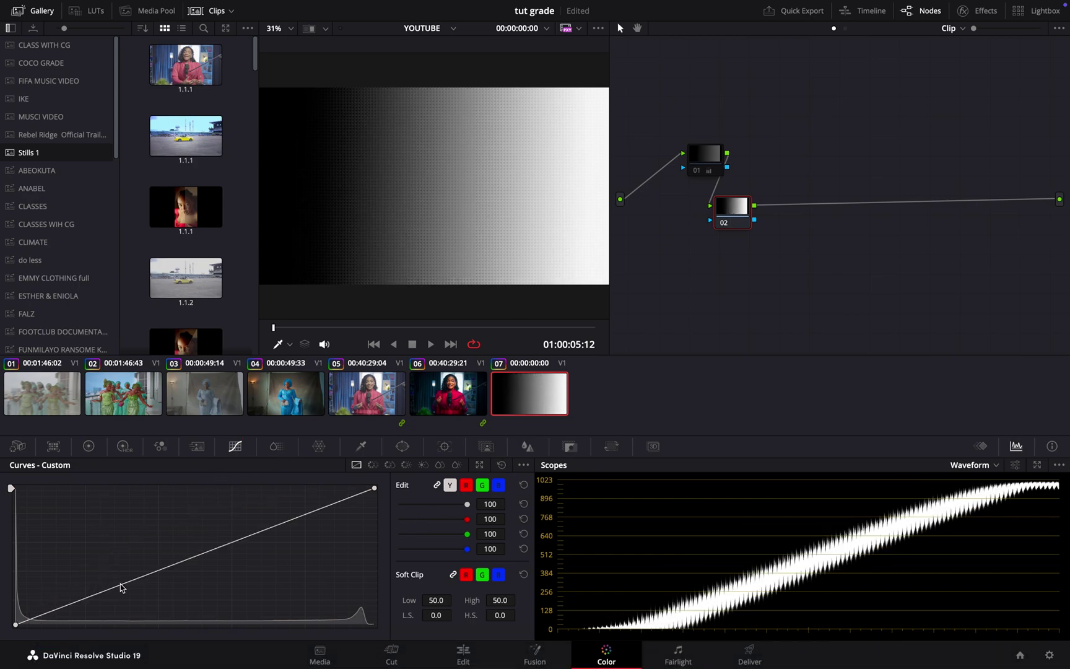
pyautogui.click(148, 575)
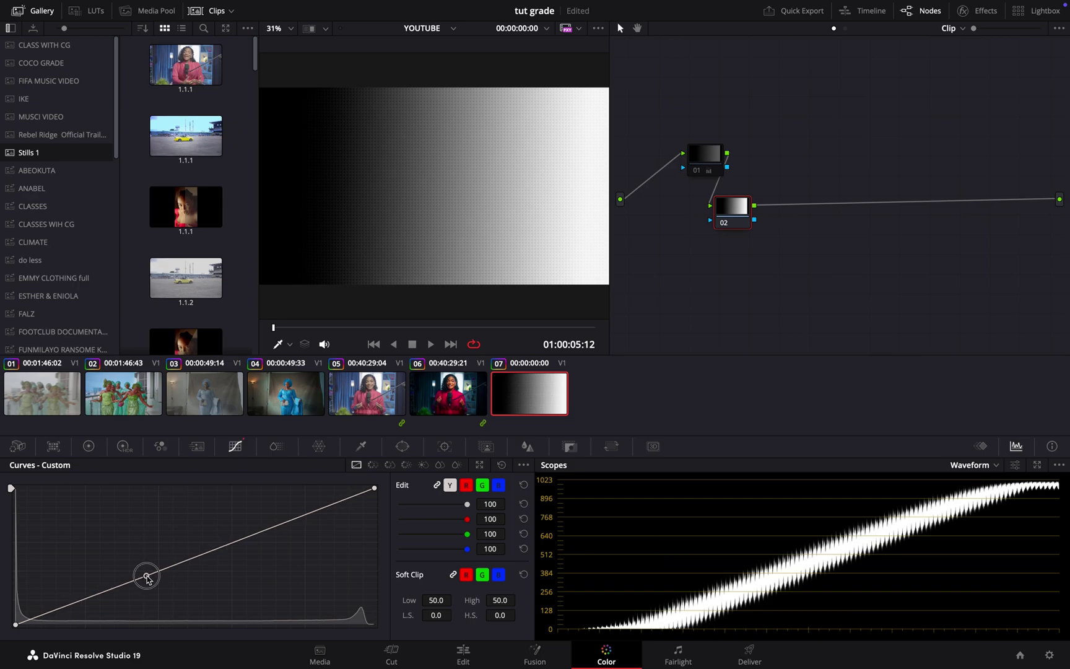
pyautogui.click(304, 515)
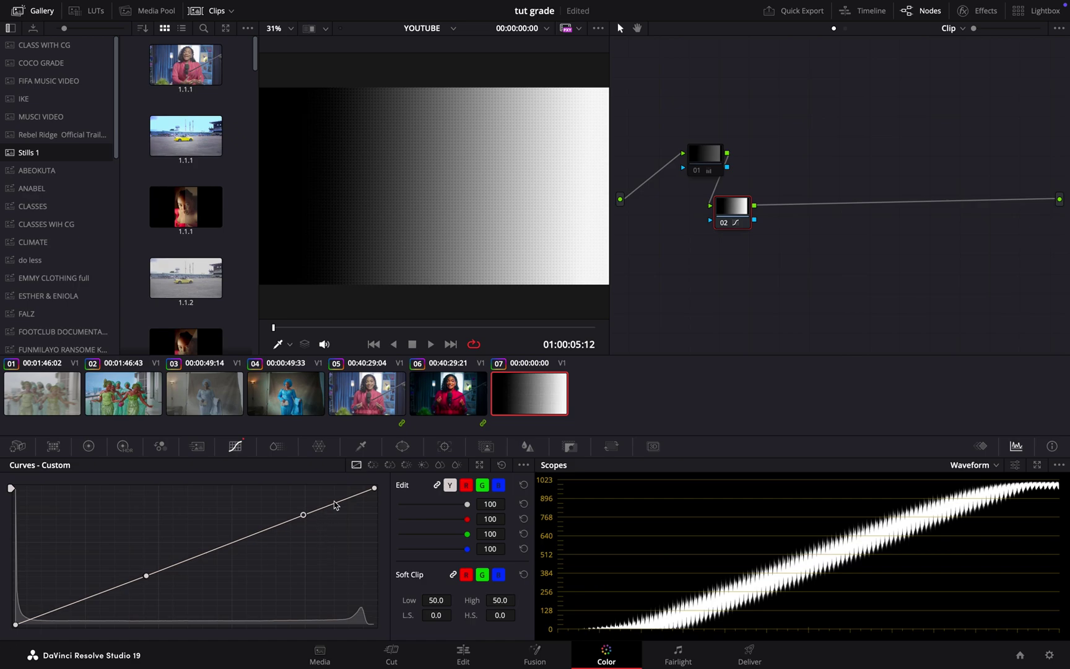
pyautogui.moveTo(229, 546)
pyautogui.mouseDown()
pyautogui.moveTo(211, 510)
pyautogui.moveTo(225, 540)
pyautogui.moveTo(219, 531)
pyautogui.mouseUp()
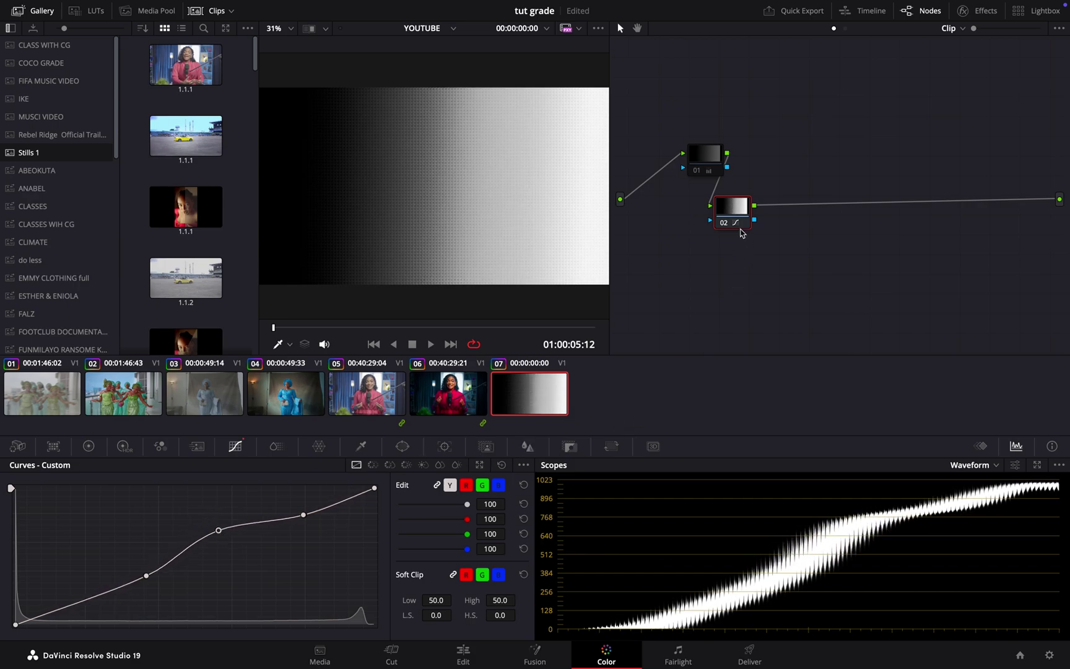
# Reset node 02's grade and bring back the primary color wheels
pyautogui.rightClick(739, 213)
pyautogui.click(768, 219)
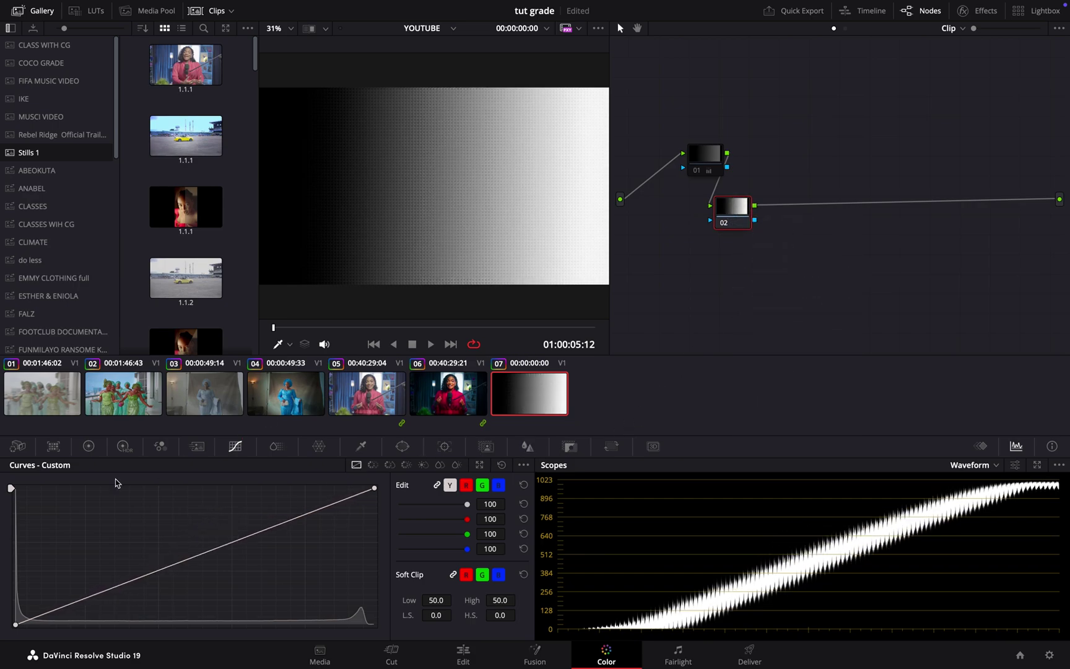
pyautogui.click(89, 447)
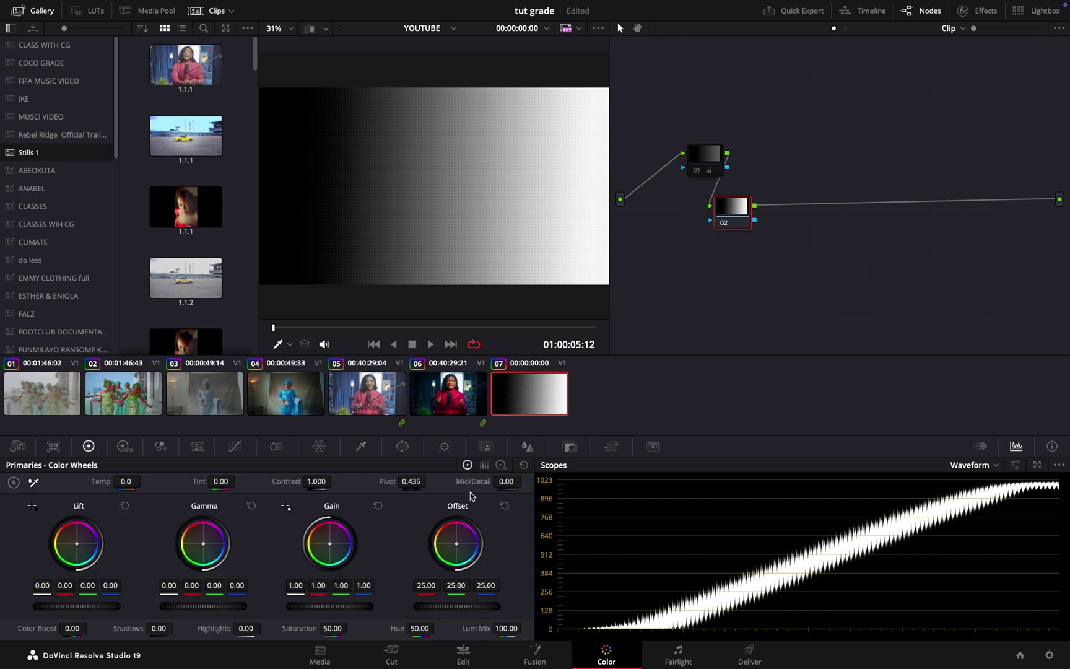
pyautogui.click(501, 465)
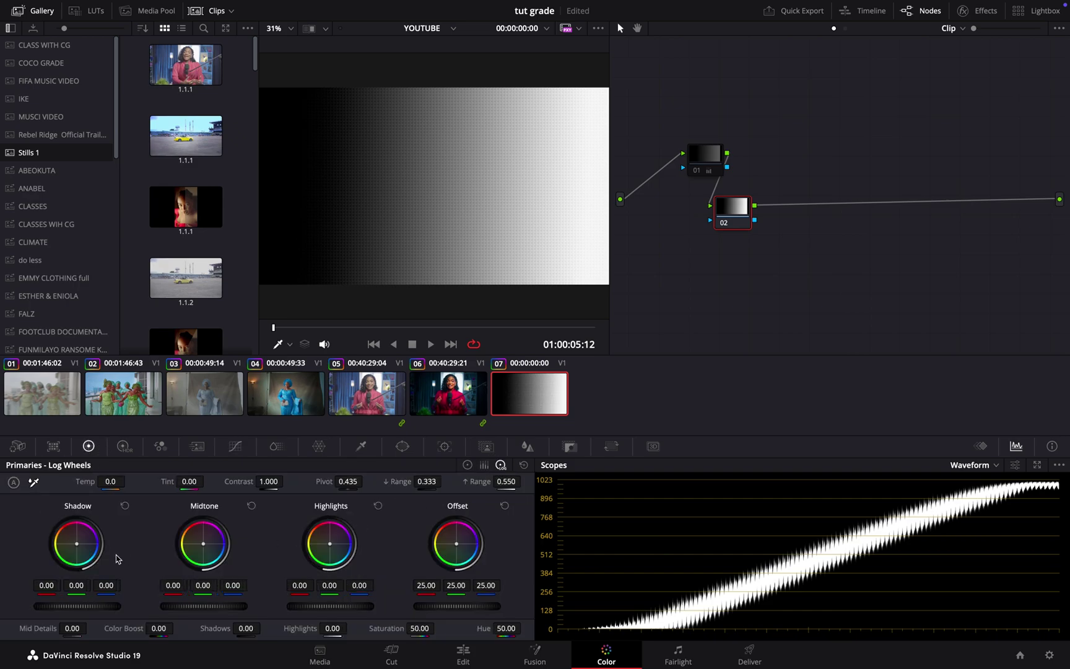
pyautogui.moveTo(332, 605); pyautogui.dragTo(356, 606)
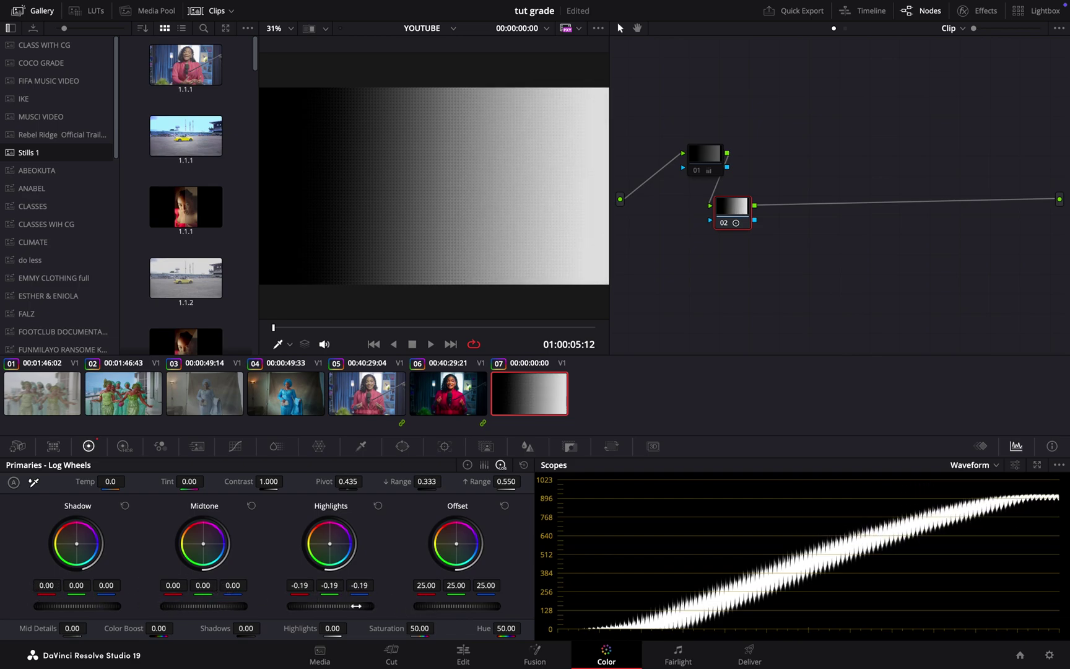
pyautogui.click(523, 464)
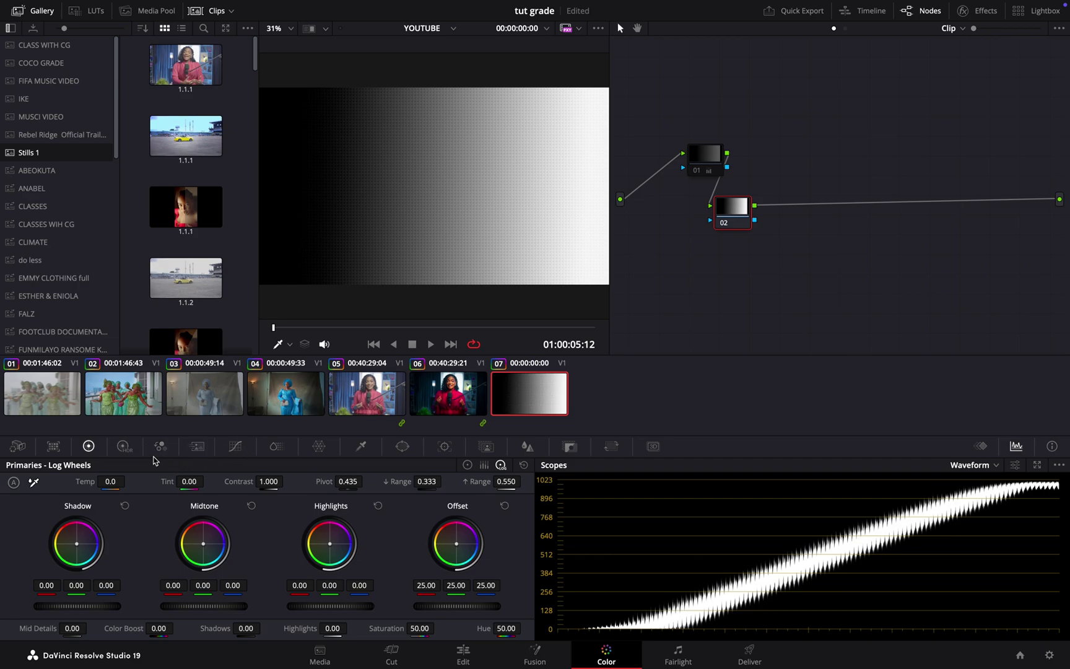
pyautogui.click(124, 446)
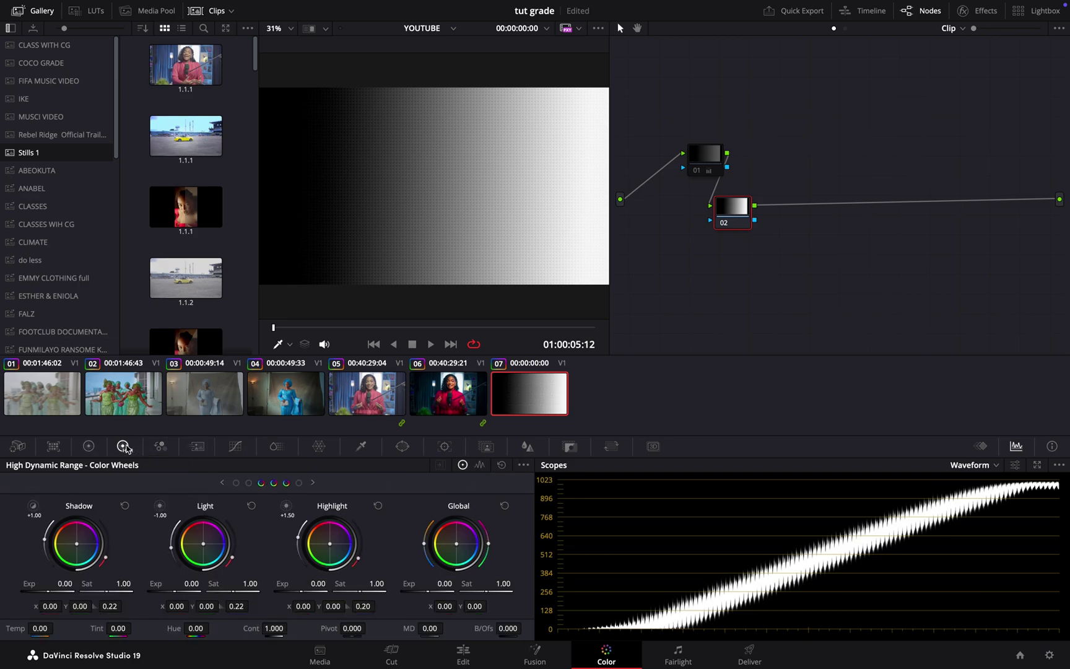
pyautogui.click(89, 447)
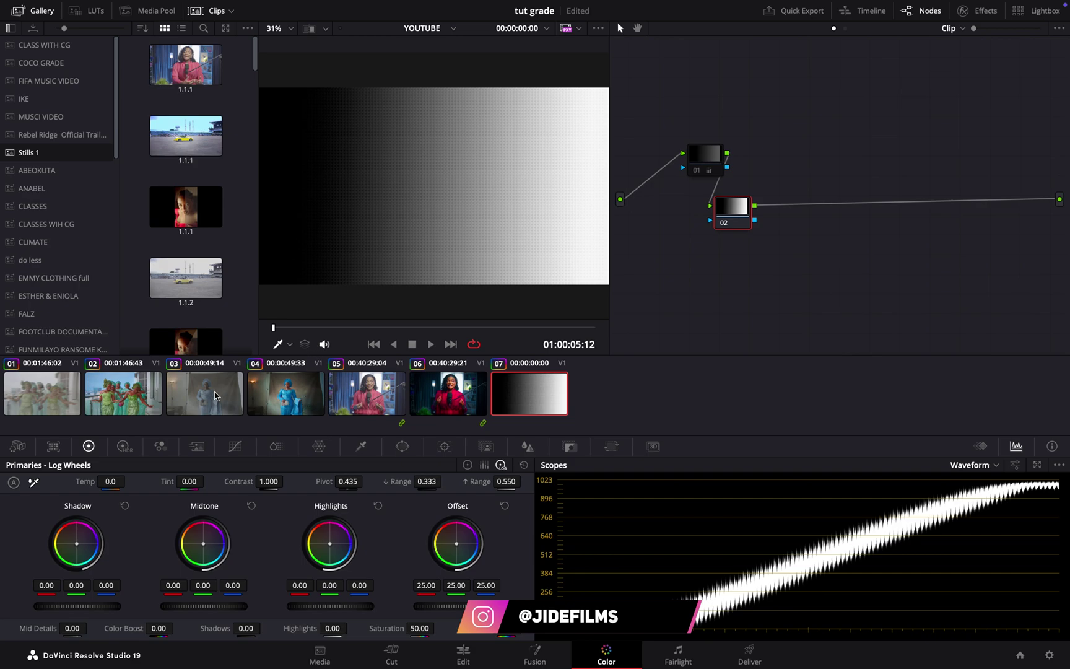
# Select interview clip 05 and scroll the Node Editor to look over its graph
pyautogui.click(354, 397)
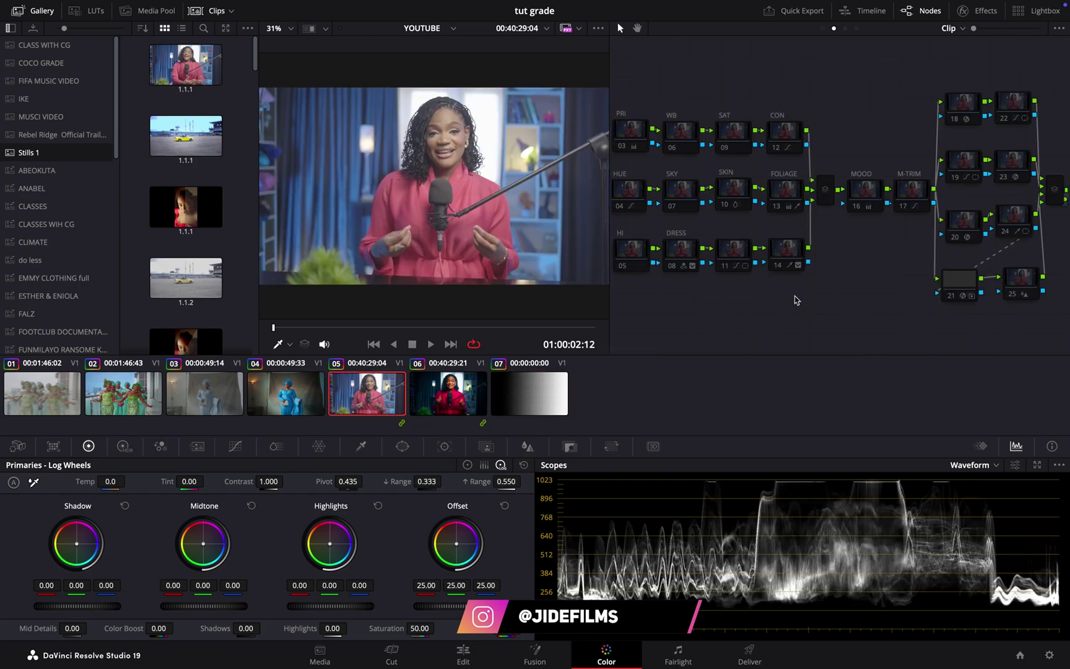
pyautogui.hscroll(10, 796, 301)
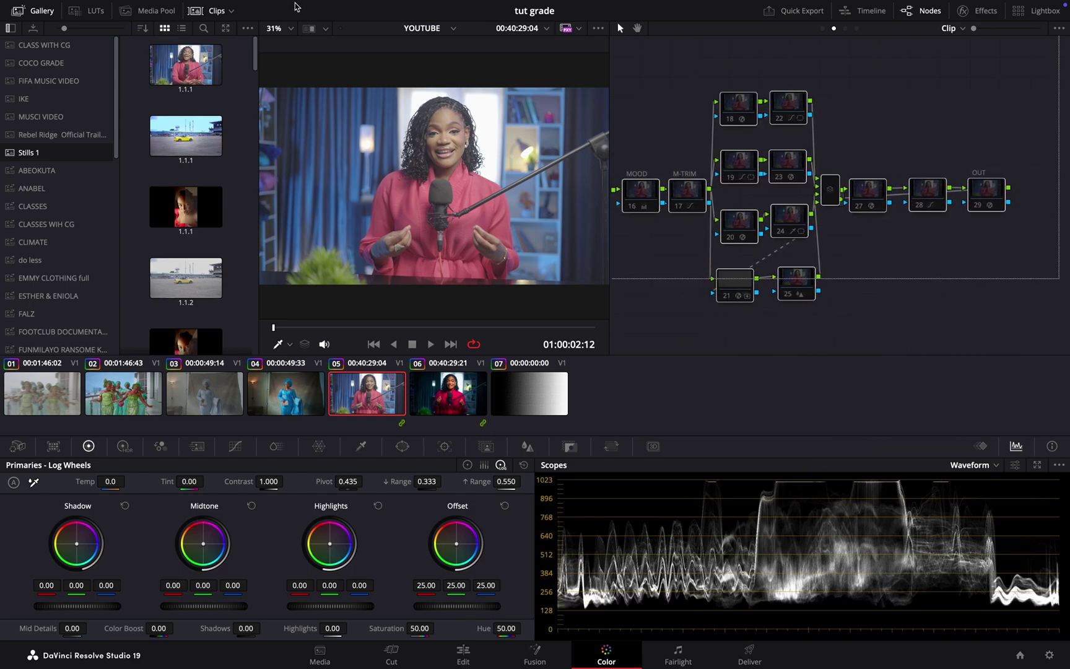
pyautogui.hscroll(-10, 884, 258)
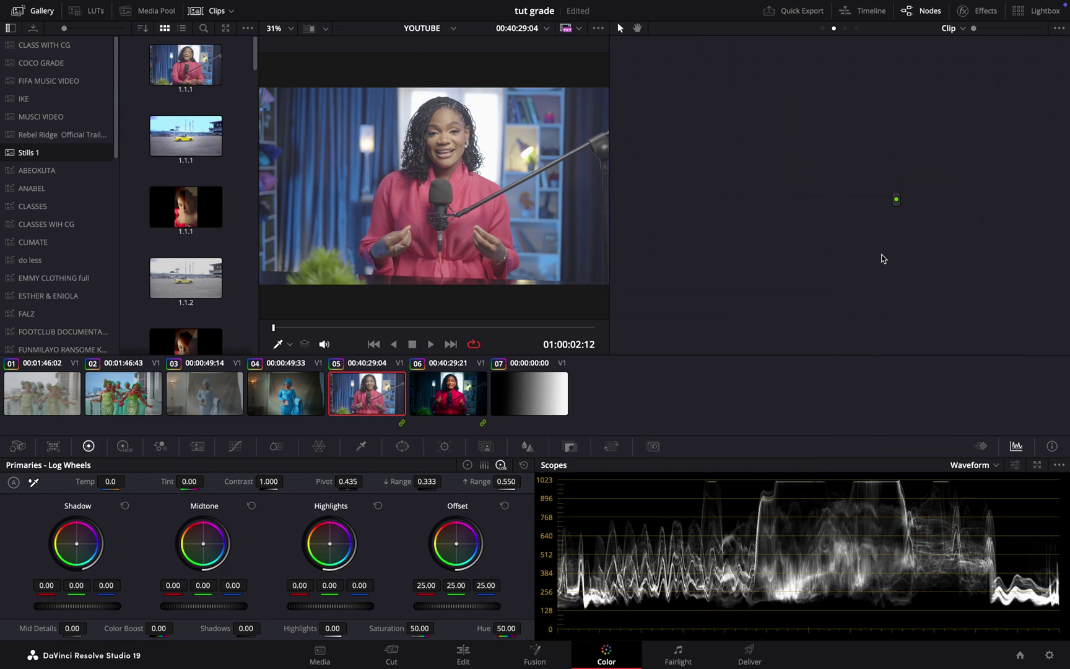
pyautogui.hscroll(-2, 997, 281)
# Move node 01 up and to the right in the Node Editor and open its options
pyautogui.hscroll(-4, 831, 243)
pyautogui.hscroll(-2, 831, 243)
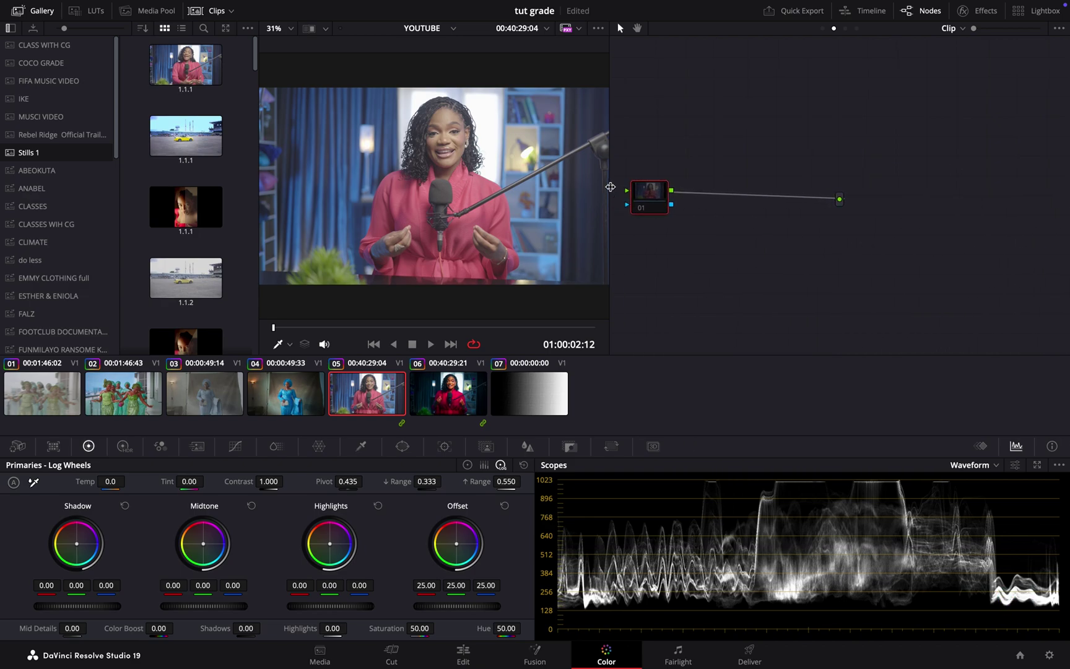
pyautogui.moveTo(619, 190); pyautogui.dragTo(875, 164)
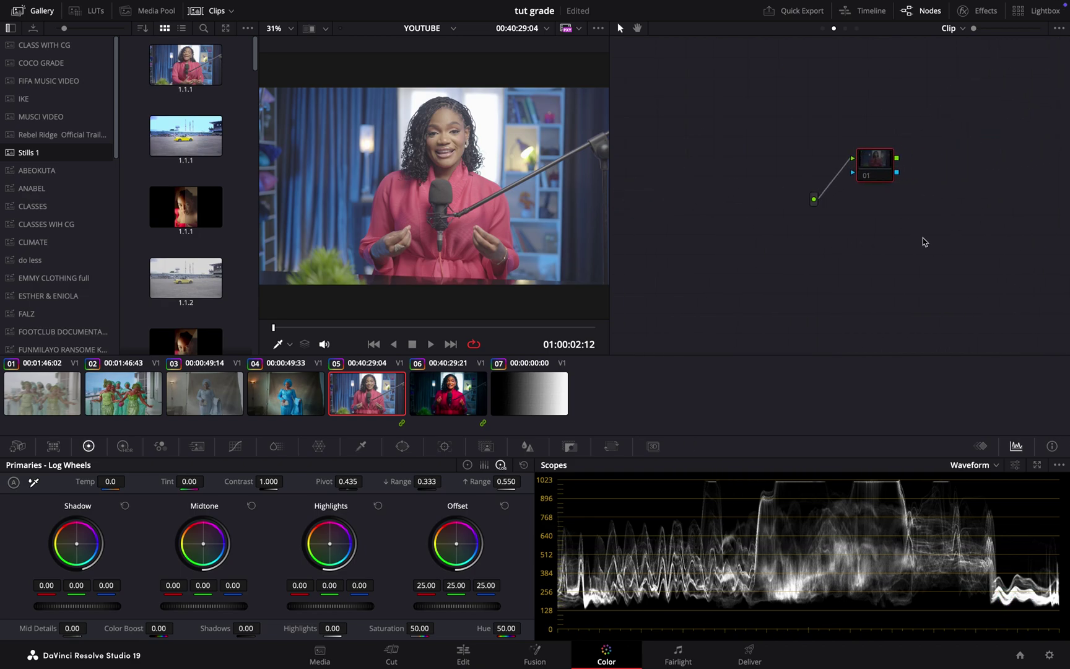
pyautogui.hscroll(5, 924, 242)
pyautogui.rightClick(727, 158)
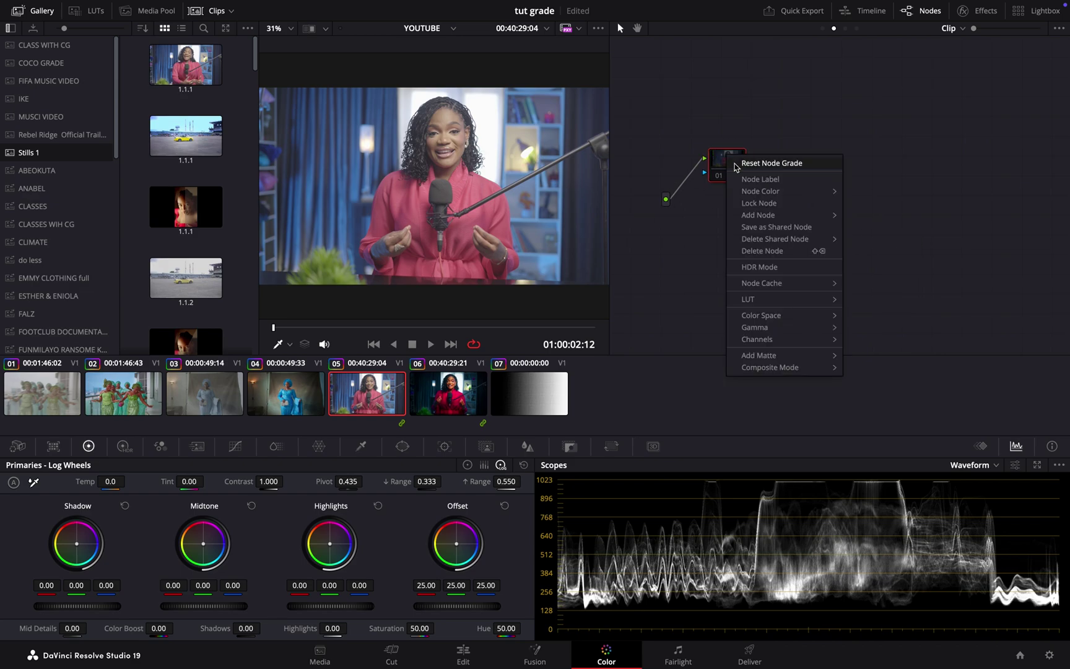
pyautogui.click(742, 382)
# Switch the scope to the RGB parade, then back to Waveform
pyautogui.click(984, 466)
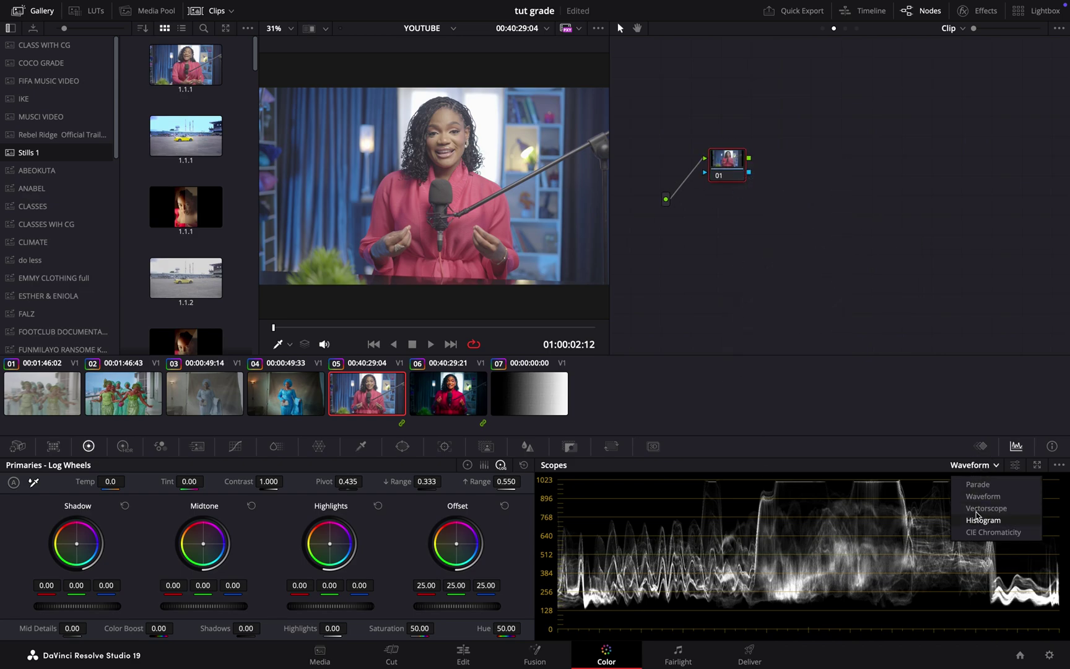
pyautogui.click(988, 486)
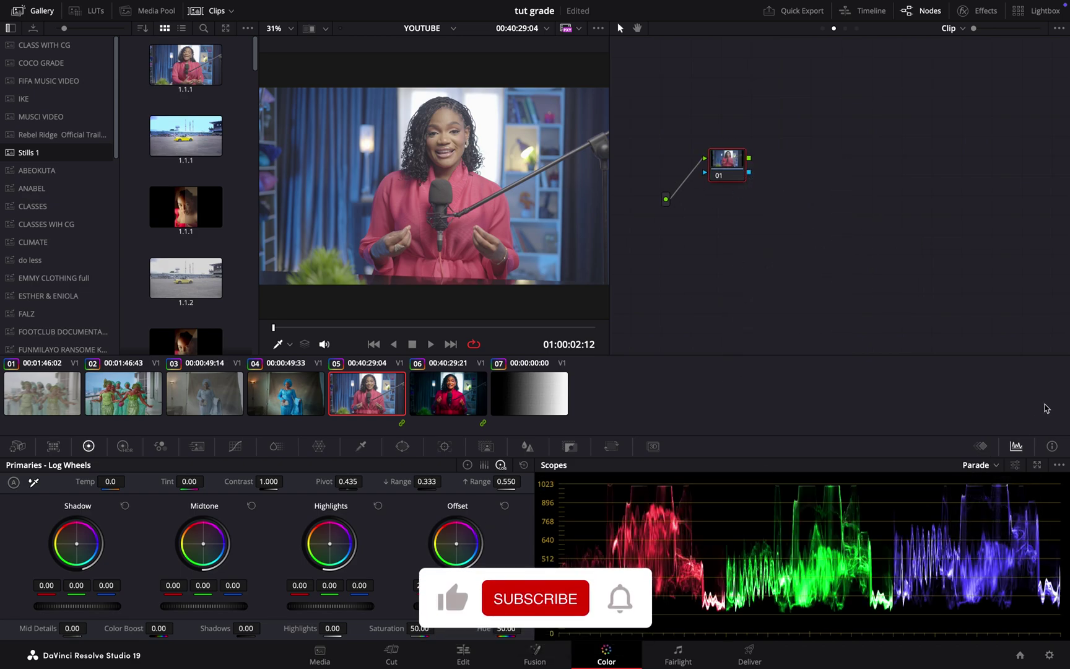
pyautogui.click(976, 466)
pyautogui.click(980, 496)
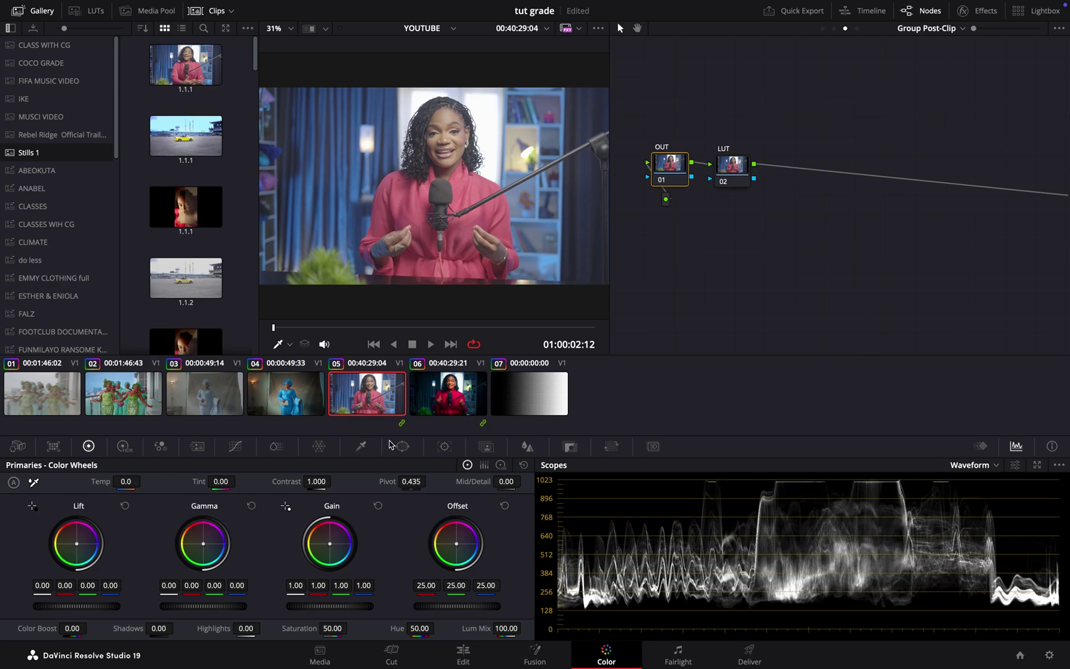
# Try the log wheels and some lift and offset changes, then restore Offset to 25.00
pyautogui.click(500, 465)
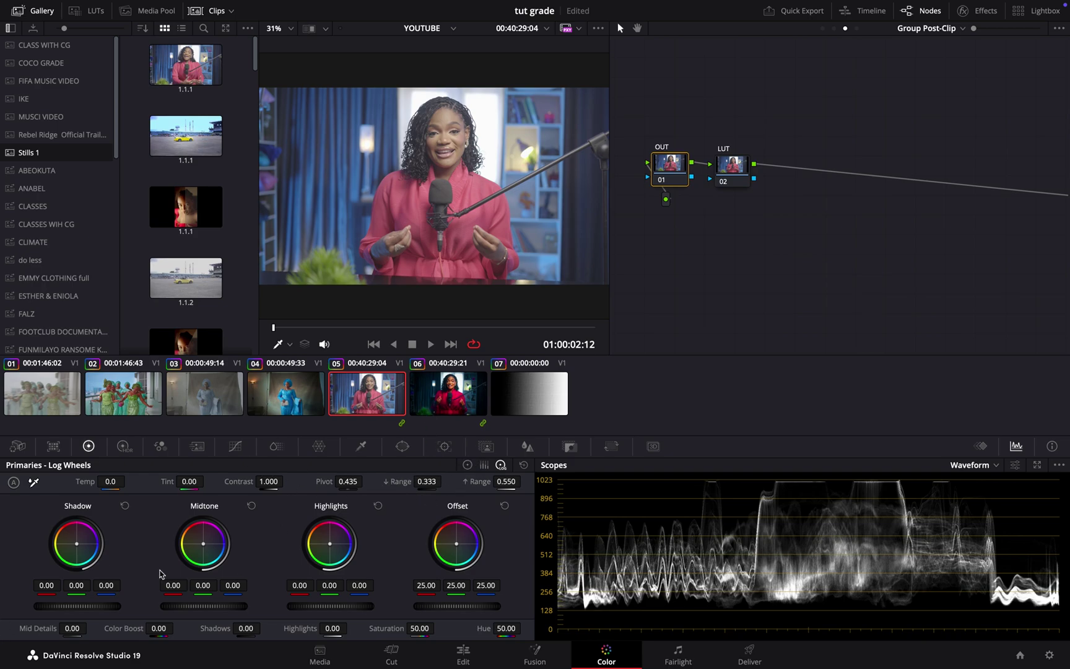
pyautogui.click(468, 464)
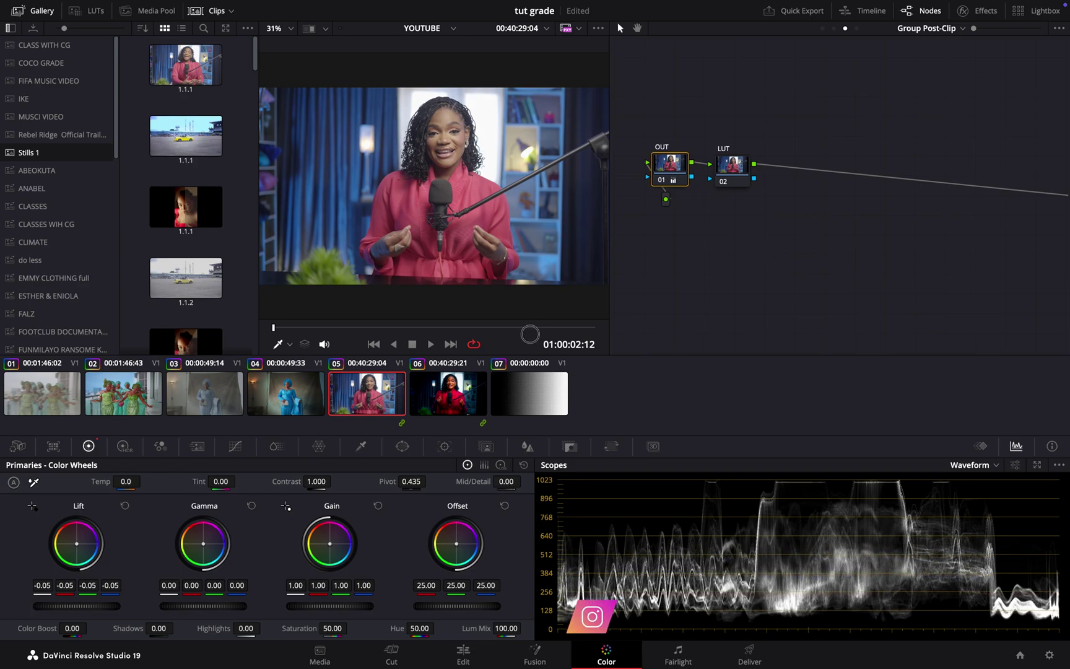
pyautogui.moveTo(109, 607); pyautogui.dragTo(101, 607)
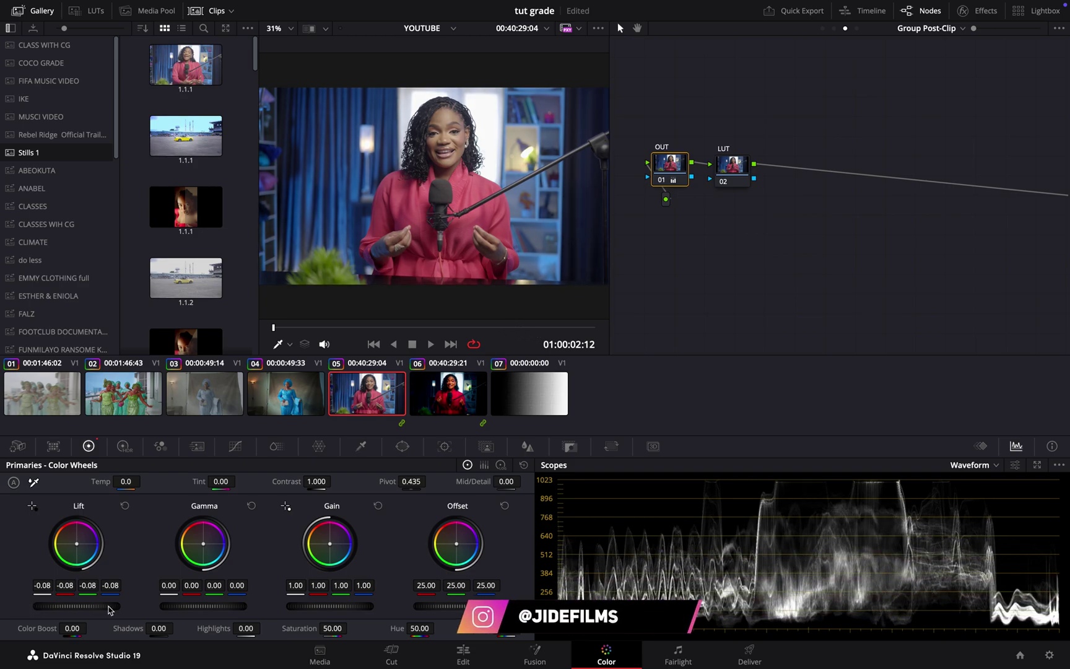
pyautogui.click(524, 464)
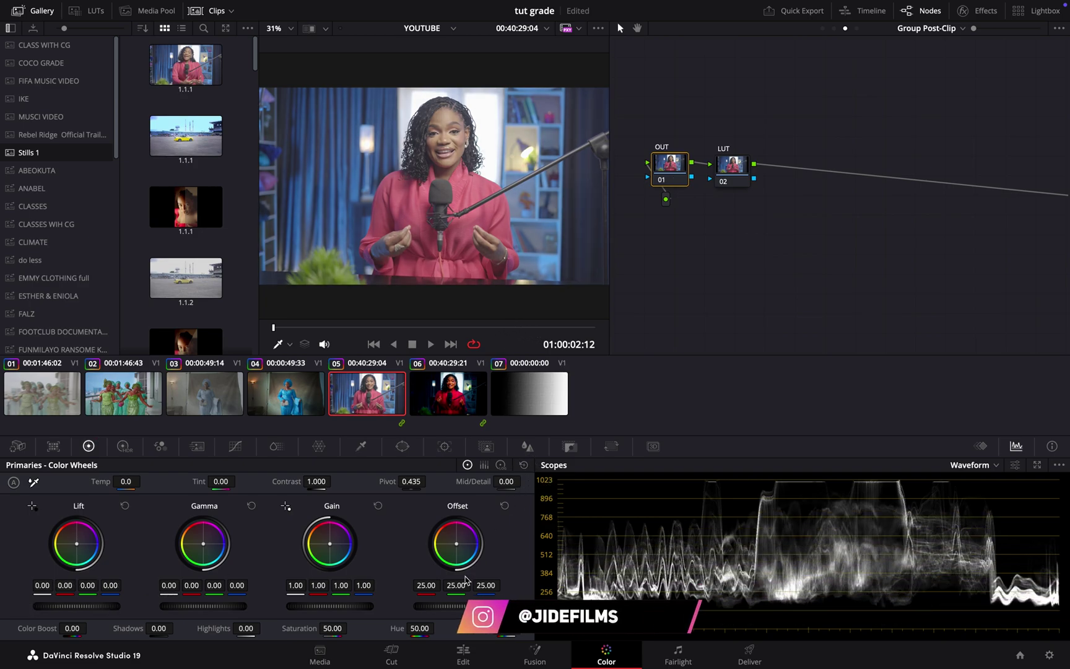
pyautogui.moveTo(465, 606); pyautogui.dragTo(500, 576)
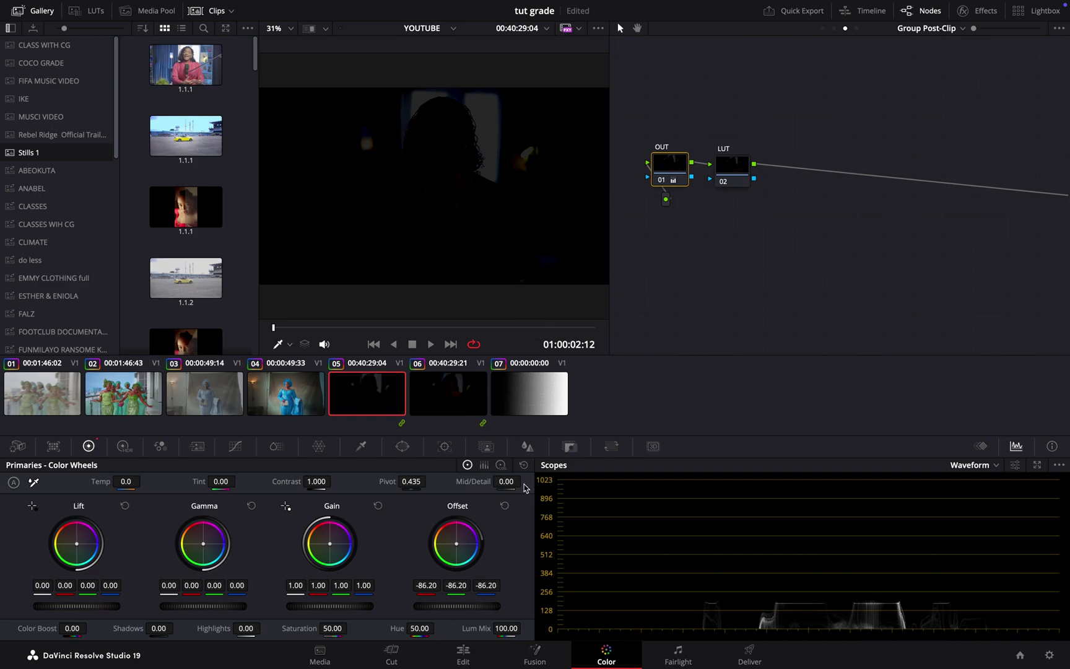
pyautogui.click(524, 465)
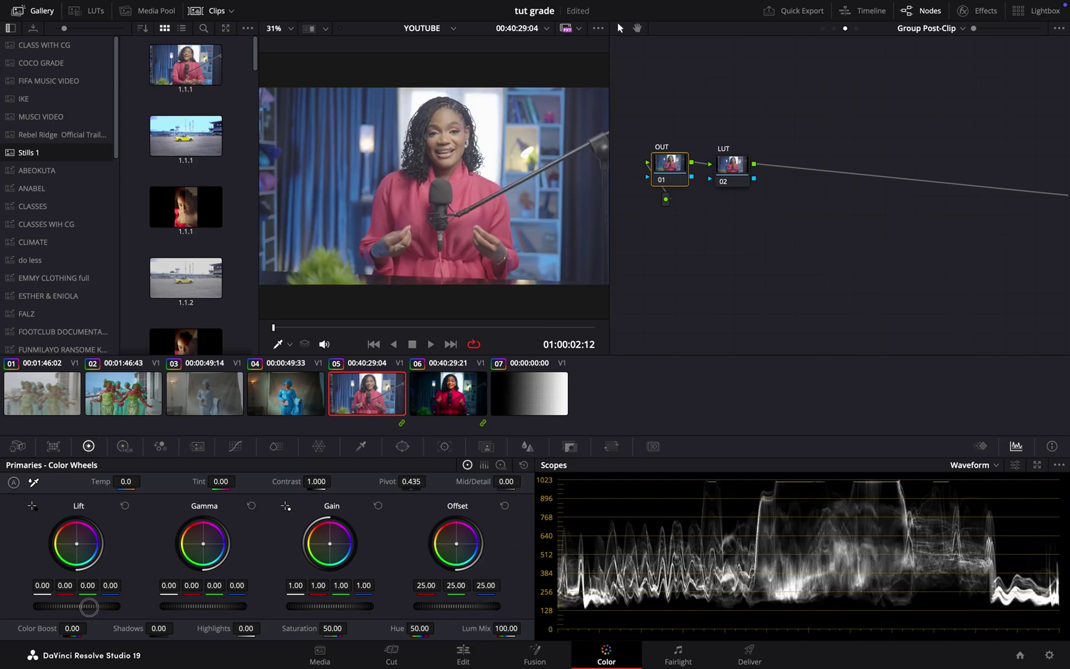
# Set the master wheels to Lift -0.09, Gain 0.95 and Gamma 0.01
pyautogui.moveTo(83, 606); pyautogui.dragTo(522, 336)
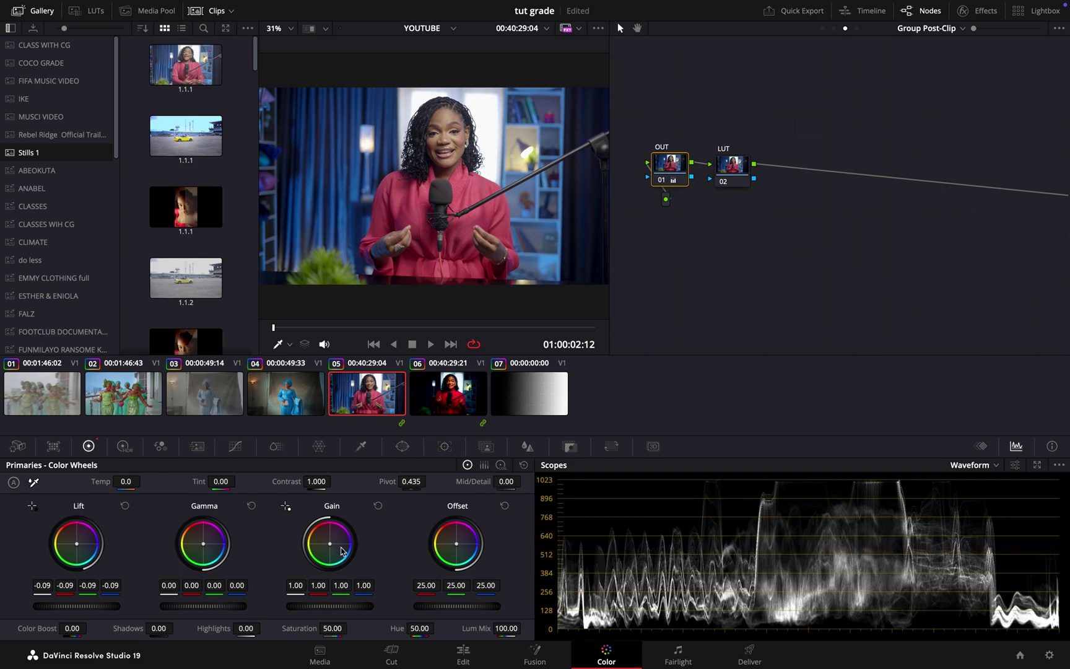
pyautogui.moveTo(335, 605)
pyautogui.mouseDown()
pyautogui.moveTo(302, 612)
pyautogui.moveTo(319, 613)
pyautogui.mouseUp()
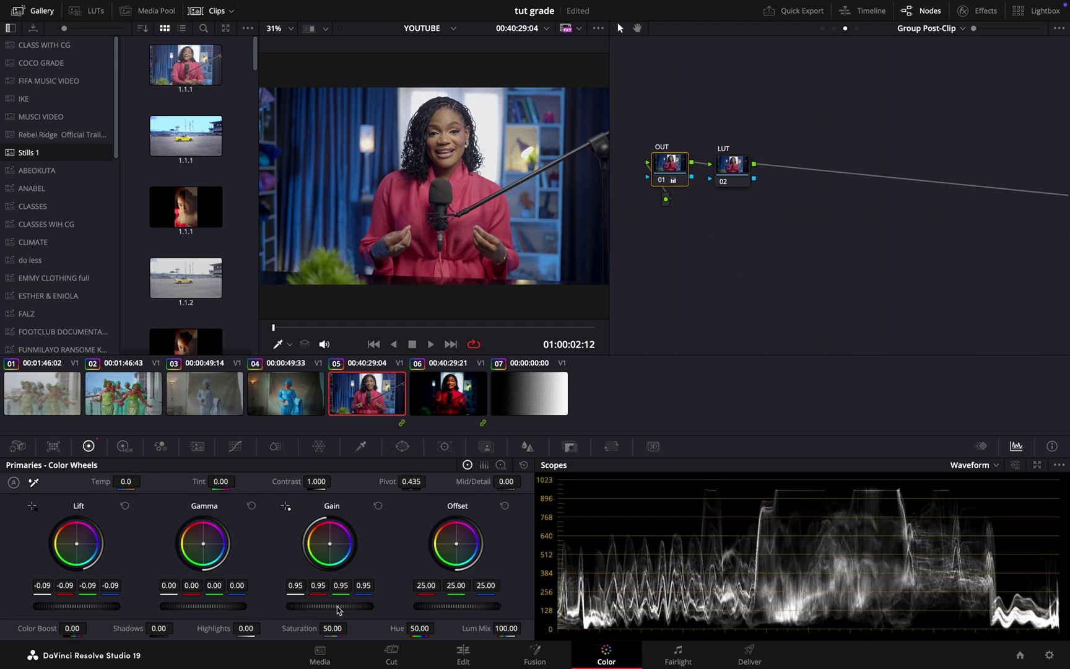
pyautogui.press('XF86AudioMute')
pyautogui.moveTo(350, 610); pyautogui.dragTo(340, 606)
pyautogui.moveTo(221, 610)
pyautogui.mouseDown()
pyautogui.moveTo(198, 607)
pyautogui.moveTo(231, 607)
pyautogui.mouseUp()
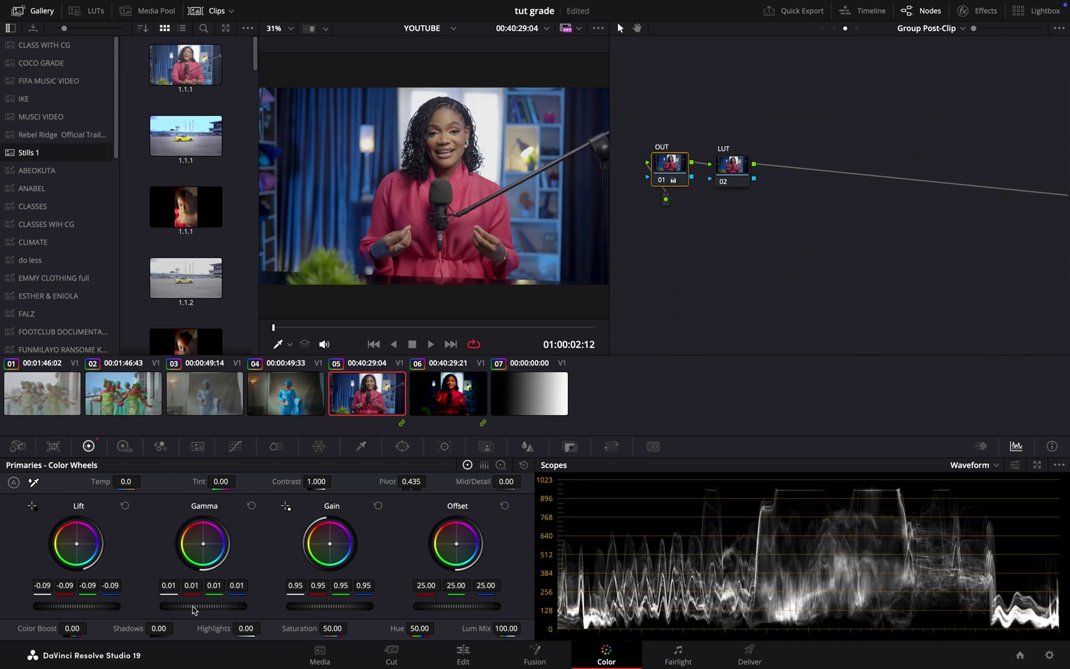
# Reset node 01's grade and select the LUT node
pyautogui.rightClick(674, 171)
pyautogui.click(685, 175)
pyautogui.click(732, 164)
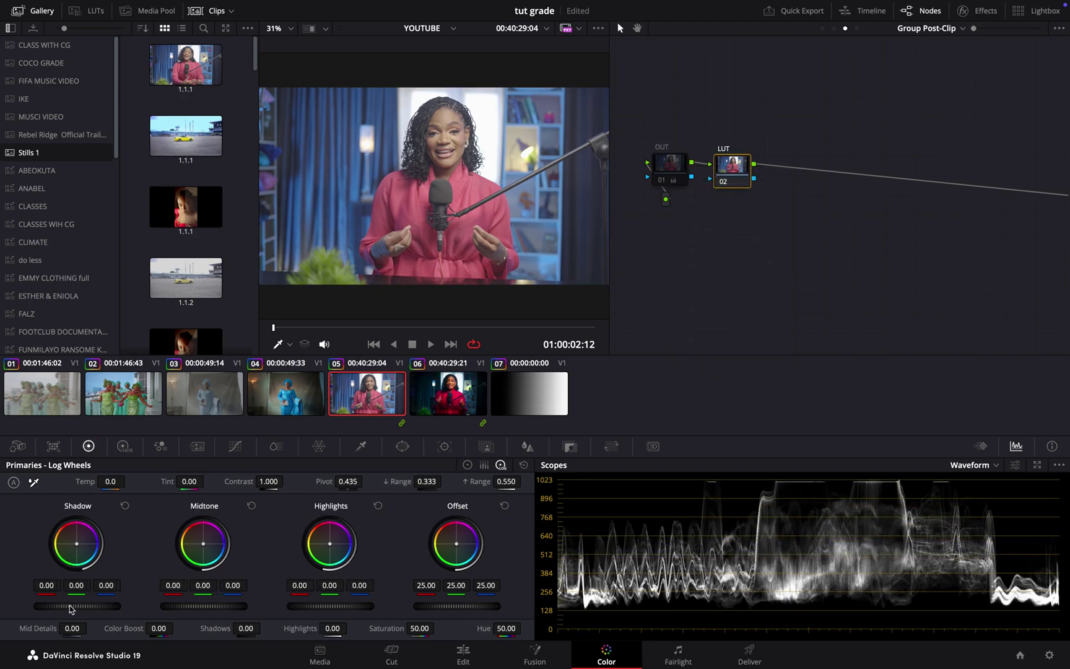
# Darken the LUT node's shadows, reset Shadow to 0.00, and show the custom curves
pyautogui.moveTo(77, 606); pyautogui.dragTo(53, 605)
pyautogui.moveTo(253, 355); pyautogui.dragTo(71, 610)
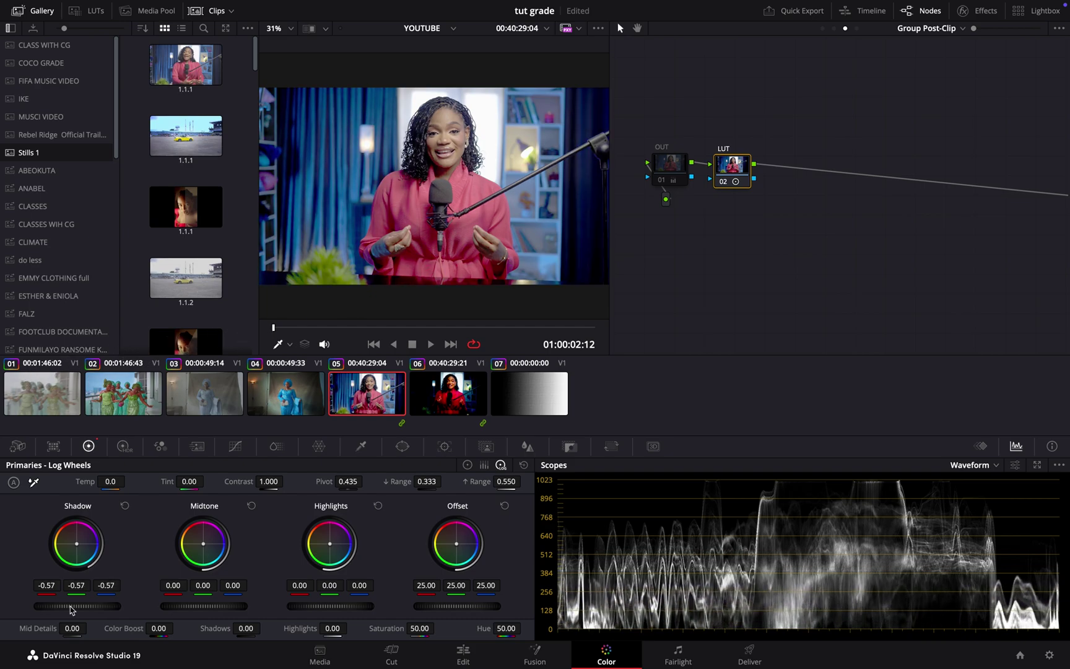
pyautogui.click(127, 505)
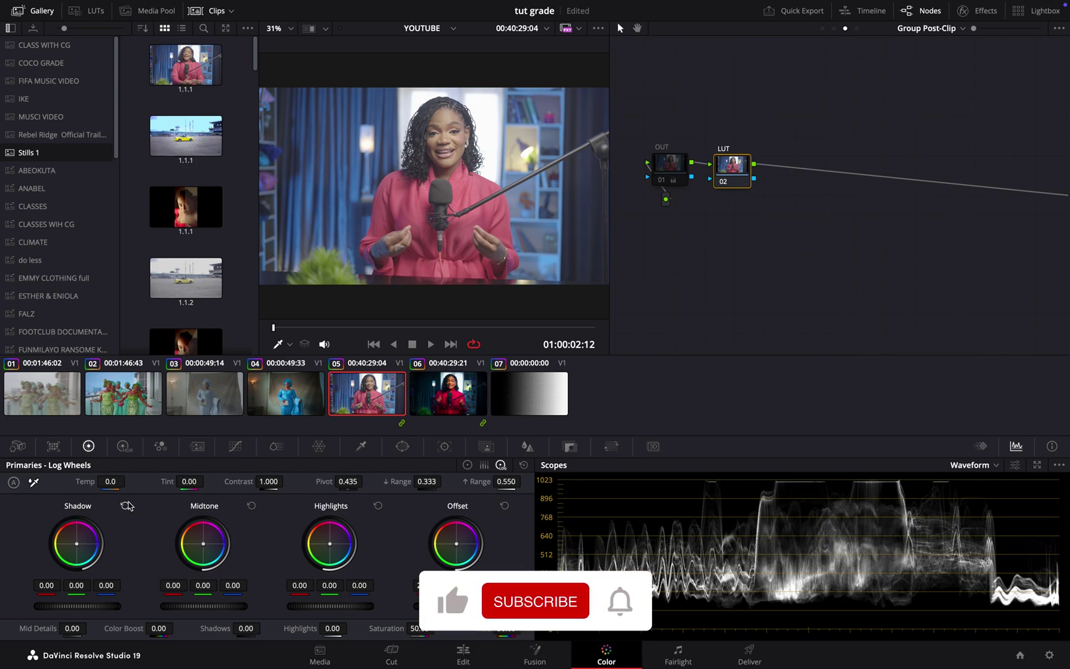
pyautogui.click(237, 451)
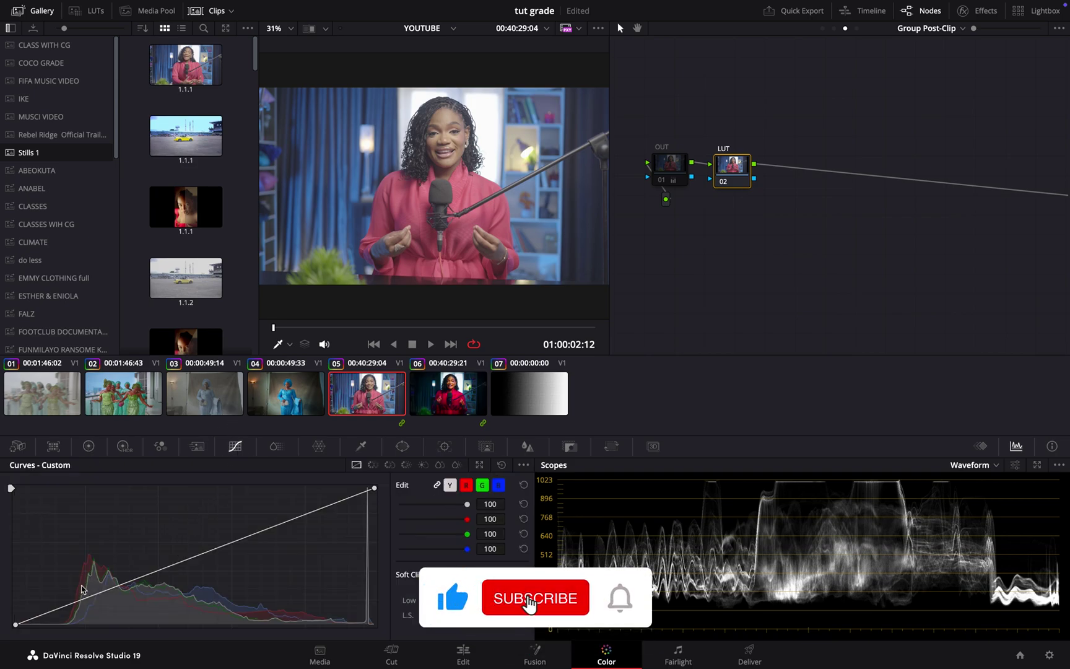
# Pull down a shadow point on the custom curve with the scope as an RGB histogram, then return to Log Wheels
pyautogui.click(140, 579)
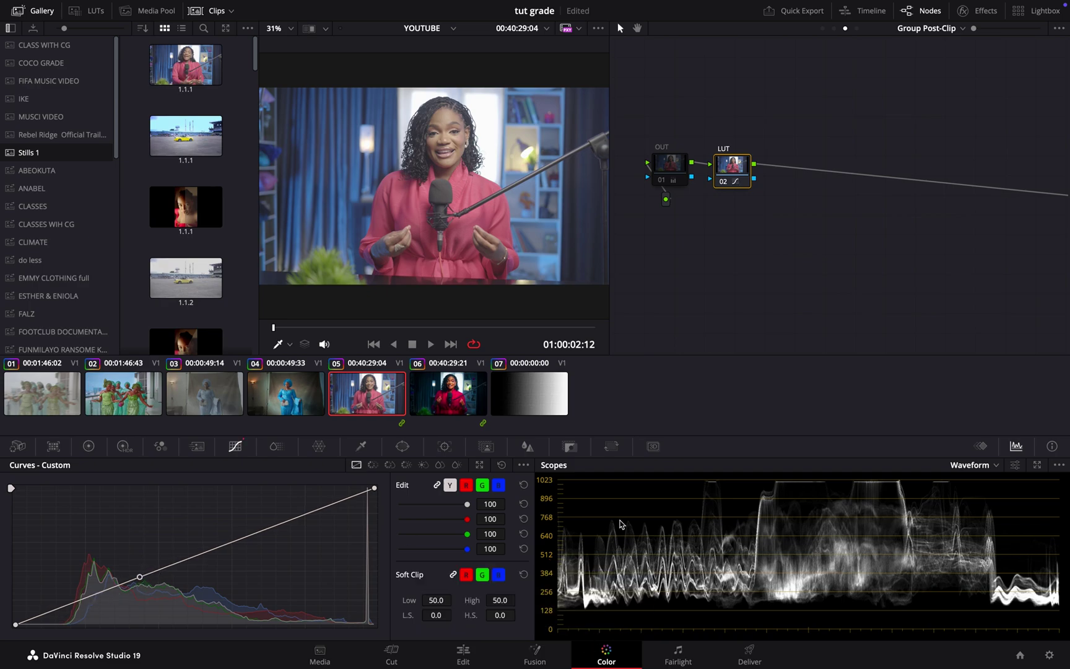
pyautogui.click(993, 466)
pyautogui.click(985, 519)
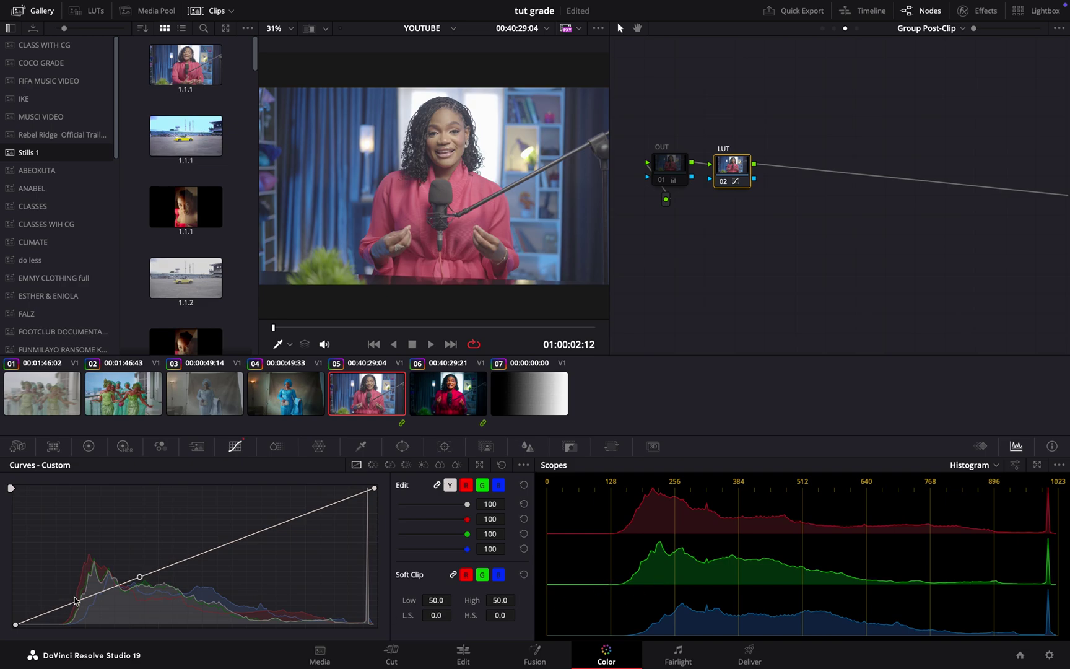
pyautogui.moveTo(78, 604)
pyautogui.mouseDown()
pyautogui.moveTo(89, 622)
pyautogui.moveTo(82, 613)
pyautogui.mouseUp()
pyautogui.click(89, 445)
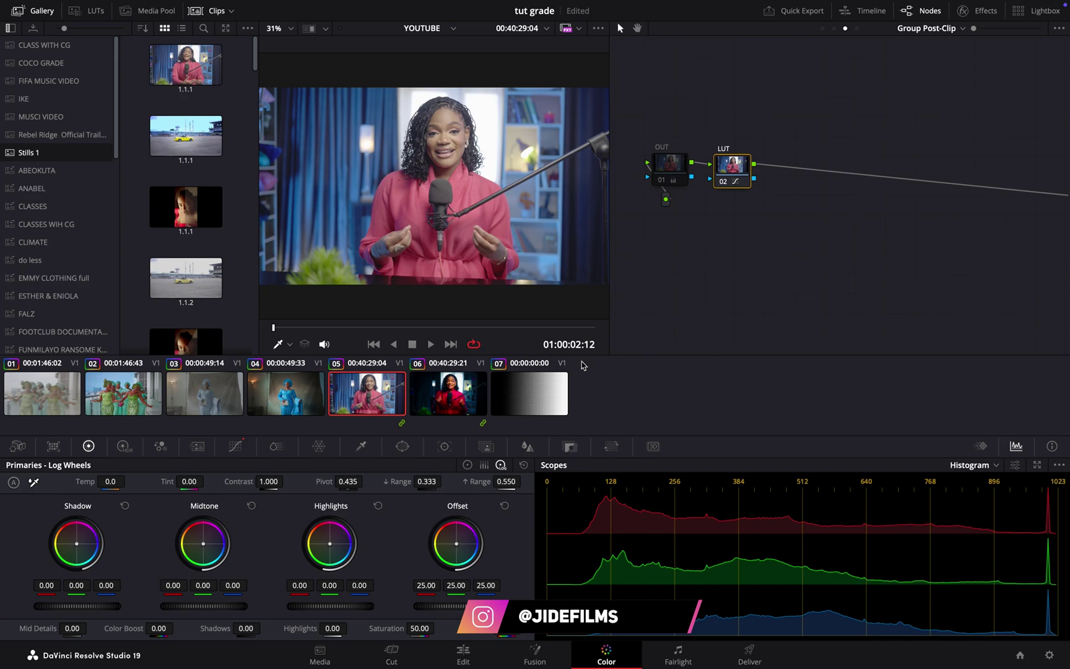
# Reset the LUT node's grade, test Shadow at about -0.35 and -0.11, then reset it again
pyautogui.rightClick(723, 186)
pyautogui.click(745, 184)
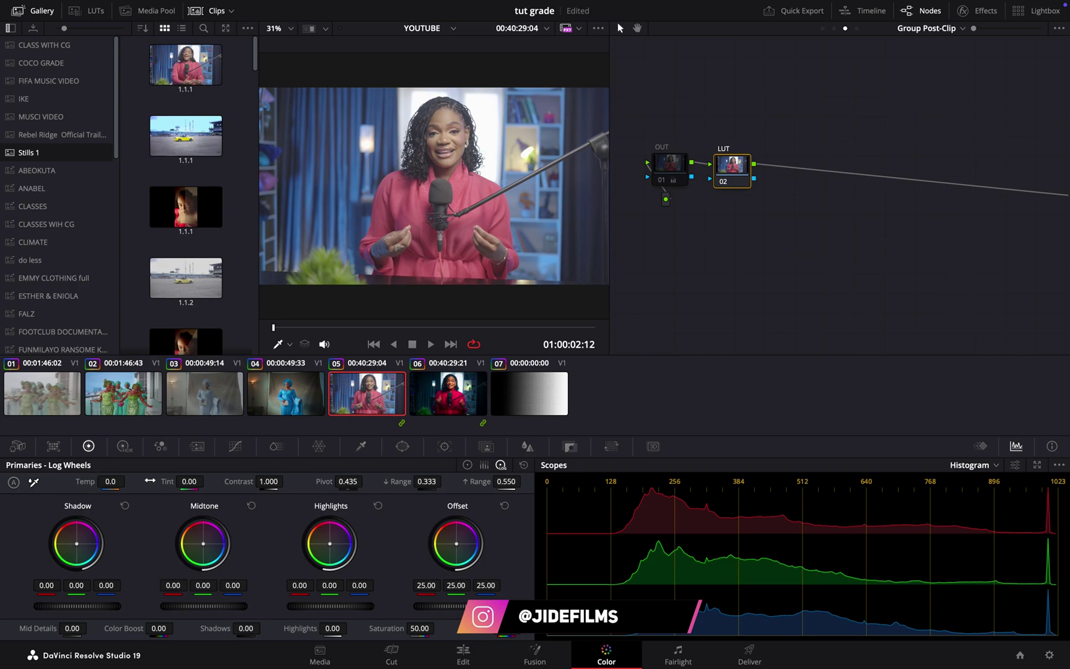
pyautogui.moveTo(81, 607); pyautogui.dragTo(65, 607)
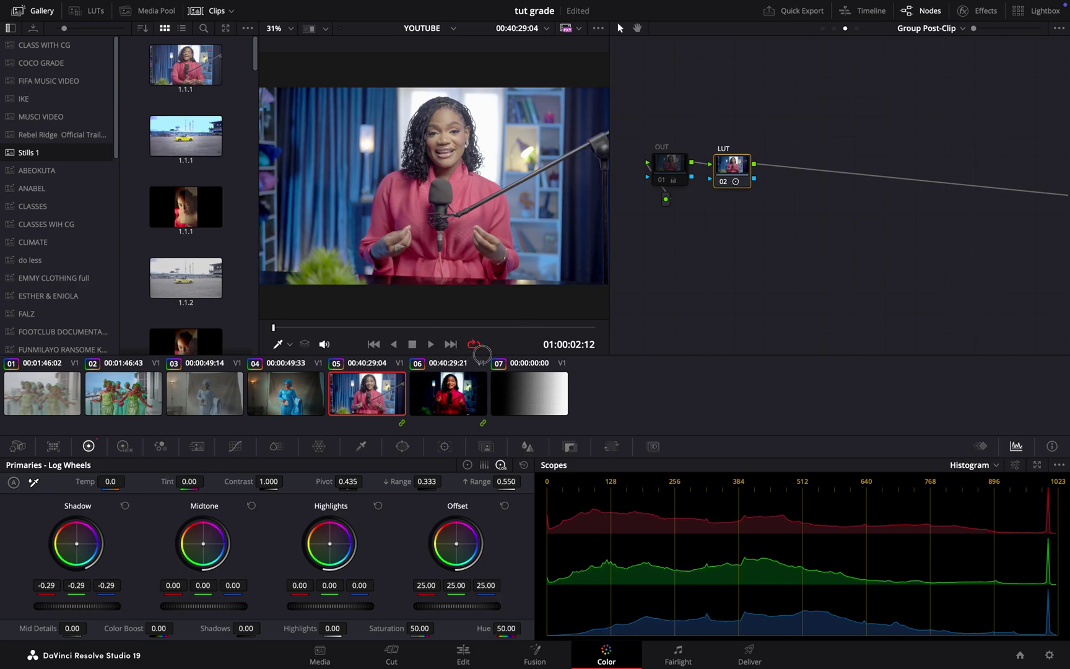
pyautogui.hotkey('ctrl', 'z')
pyautogui.hotkey('ctrl', 'z')
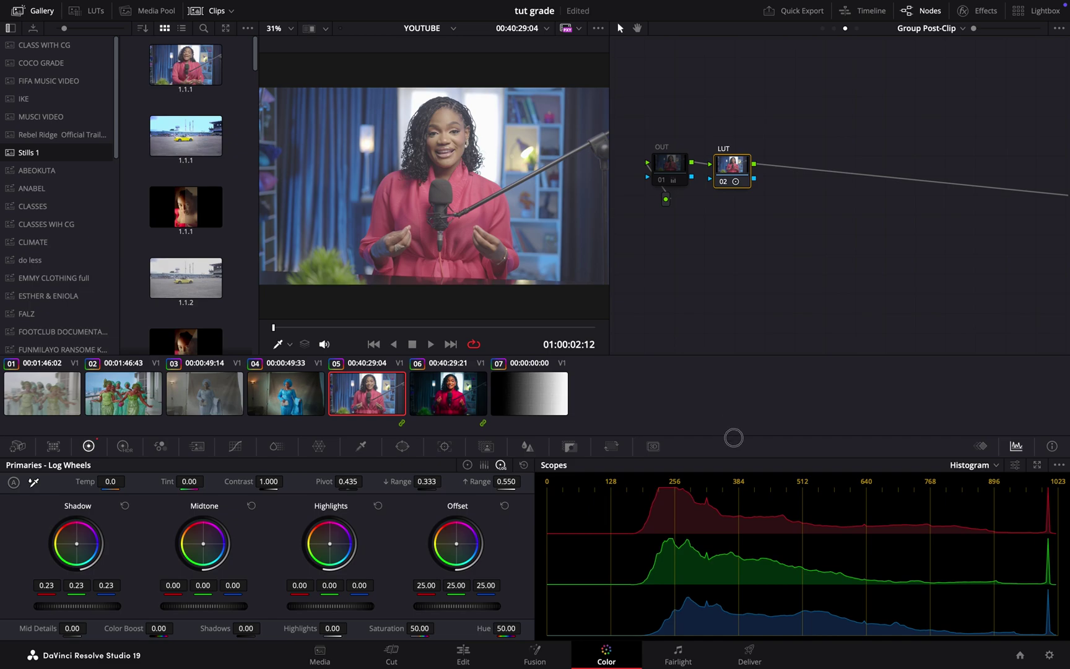
pyautogui.moveTo(110, 610); pyautogui.dragTo(93, 610)
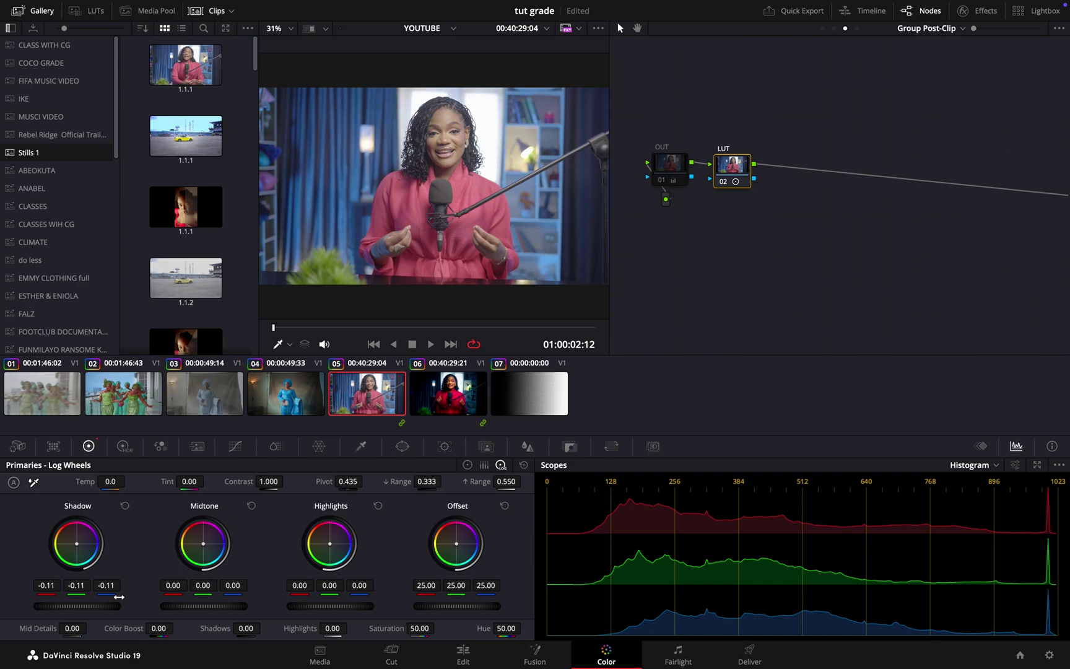
pyautogui.rightClick(727, 176)
pyautogui.click(738, 184)
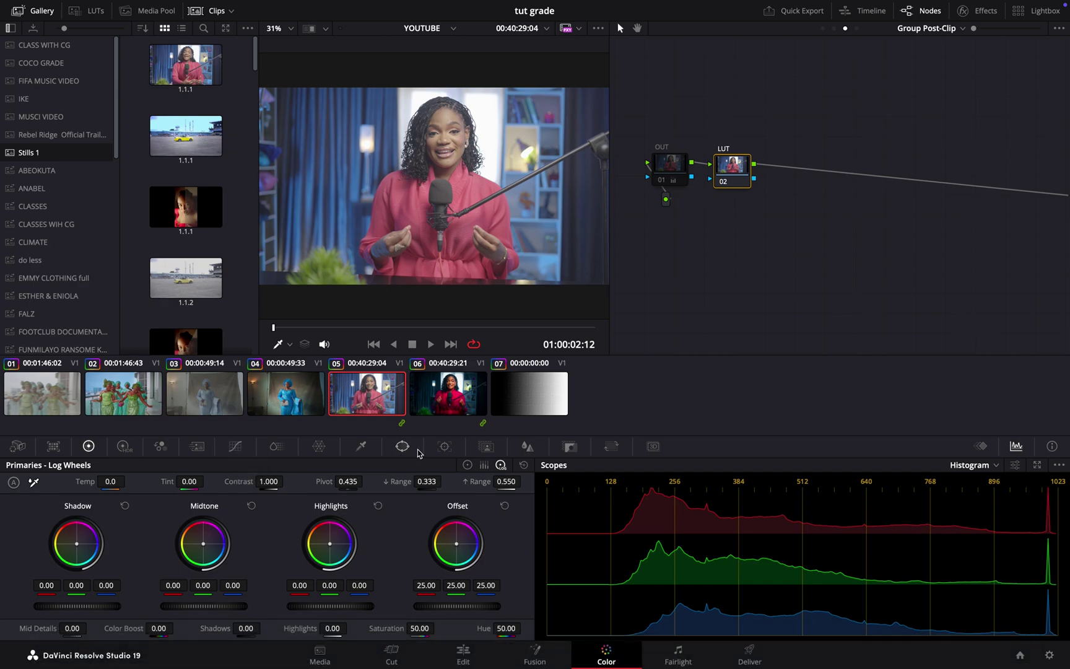
pyautogui.click(468, 465)
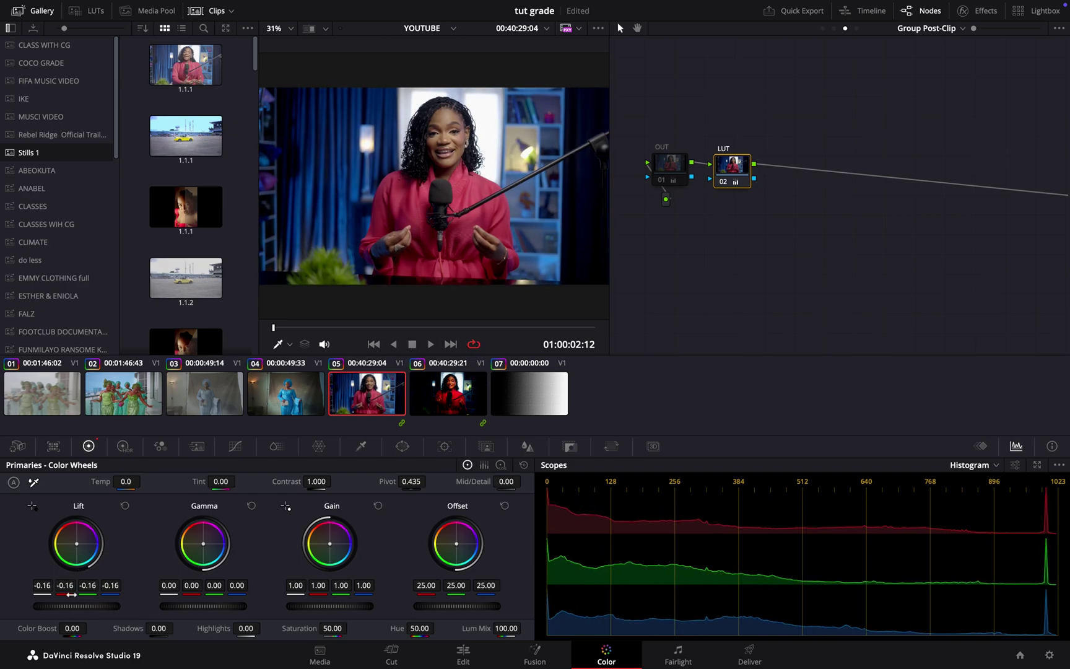
pyautogui.click(124, 505)
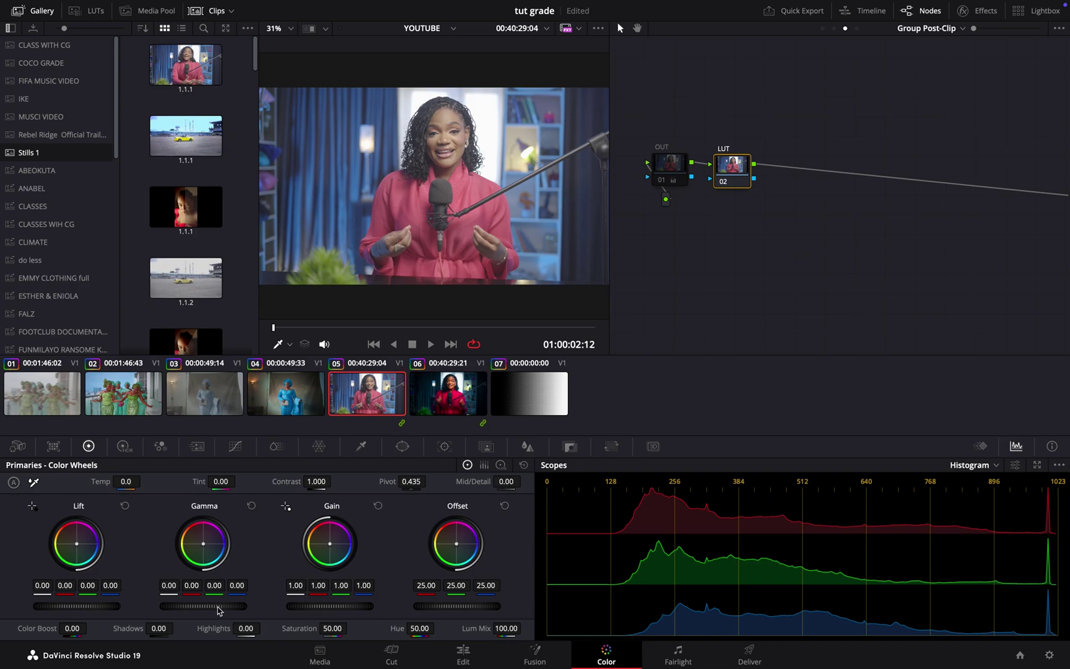
pyautogui.moveTo(211, 606); pyautogui.dragTo(313, 606)
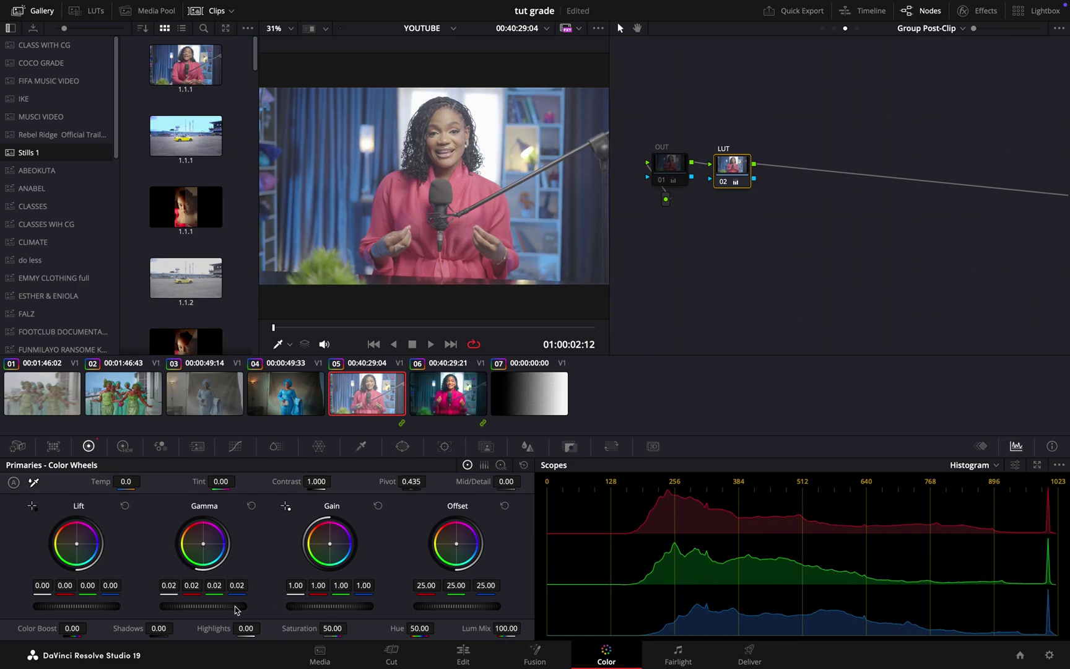
pyautogui.click(251, 505)
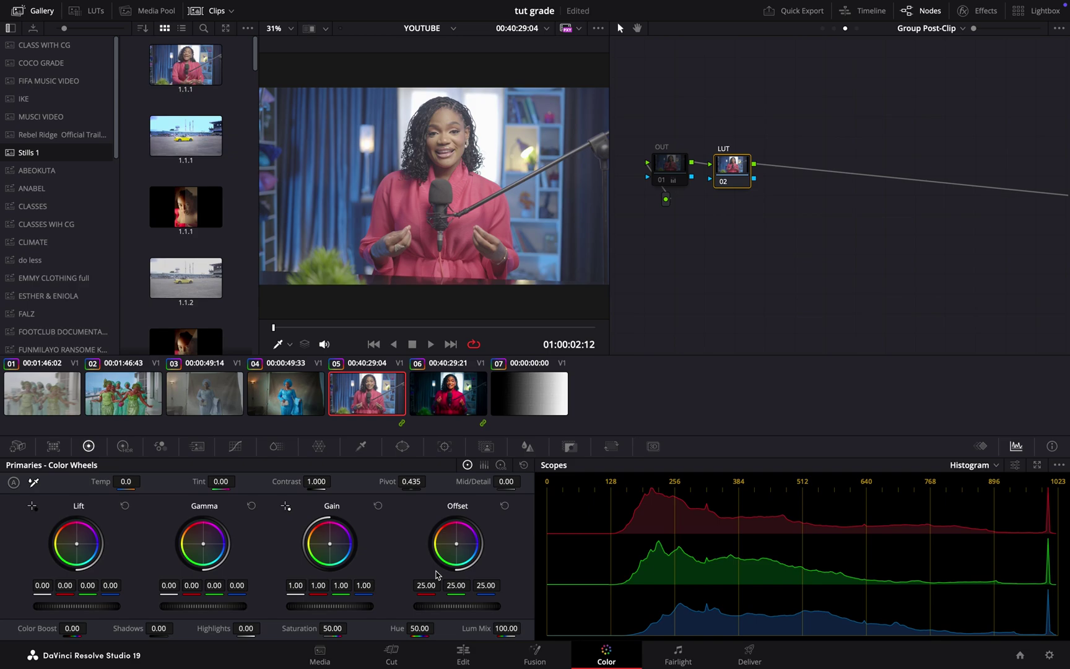
# In Log Wheels, set Shadow to -0.36, reset Midtone, and narrow ranges to Low 0.285, High 0.456
pyautogui.click(501, 464)
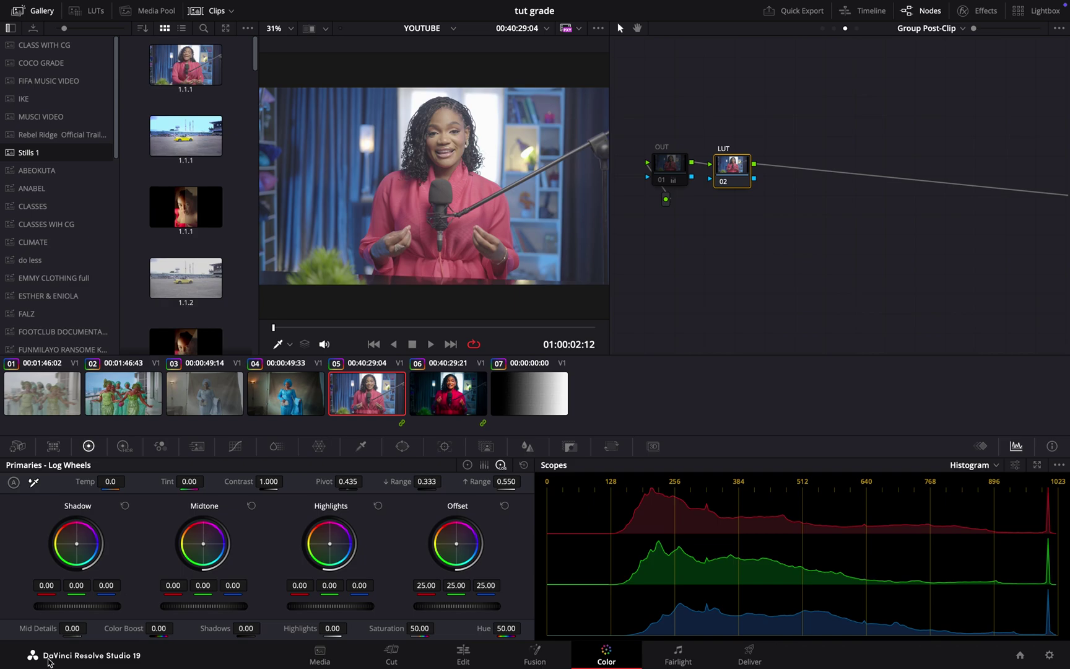
pyautogui.moveTo(89, 606); pyautogui.dragTo(43, 610)
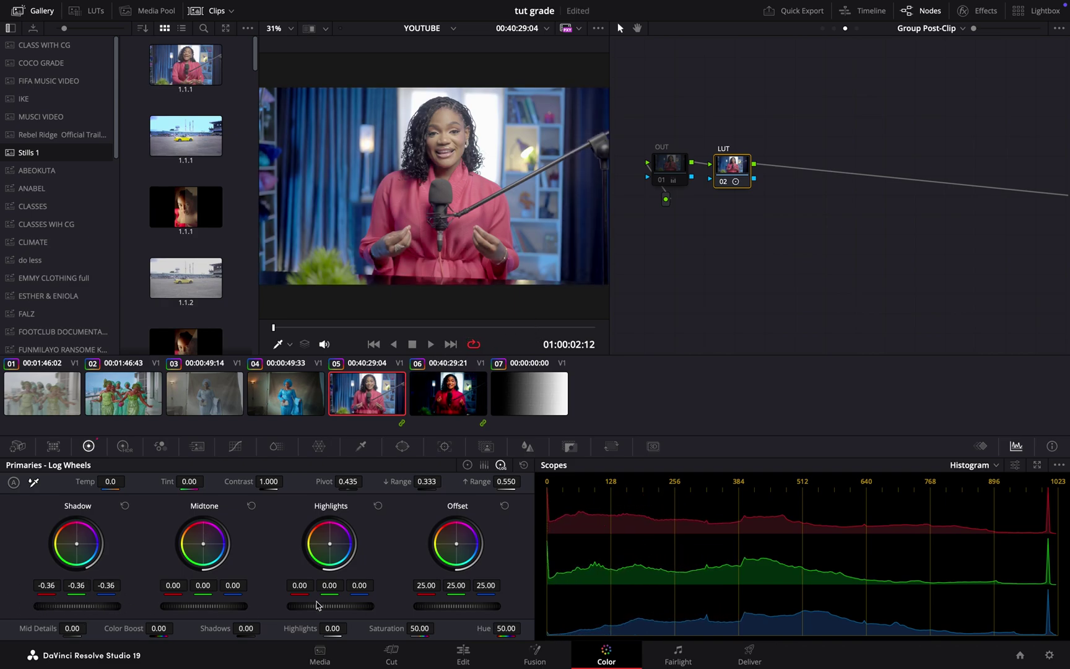
pyautogui.moveTo(208, 612); pyautogui.dragTo(179, 605)
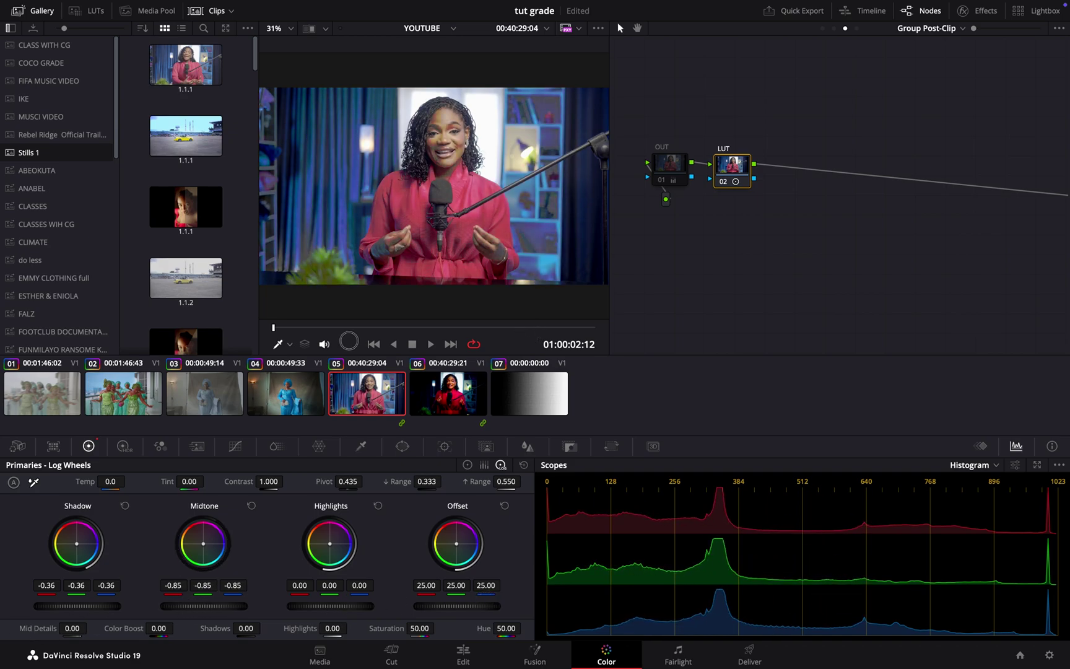
pyautogui.doubleClick(182, 610)
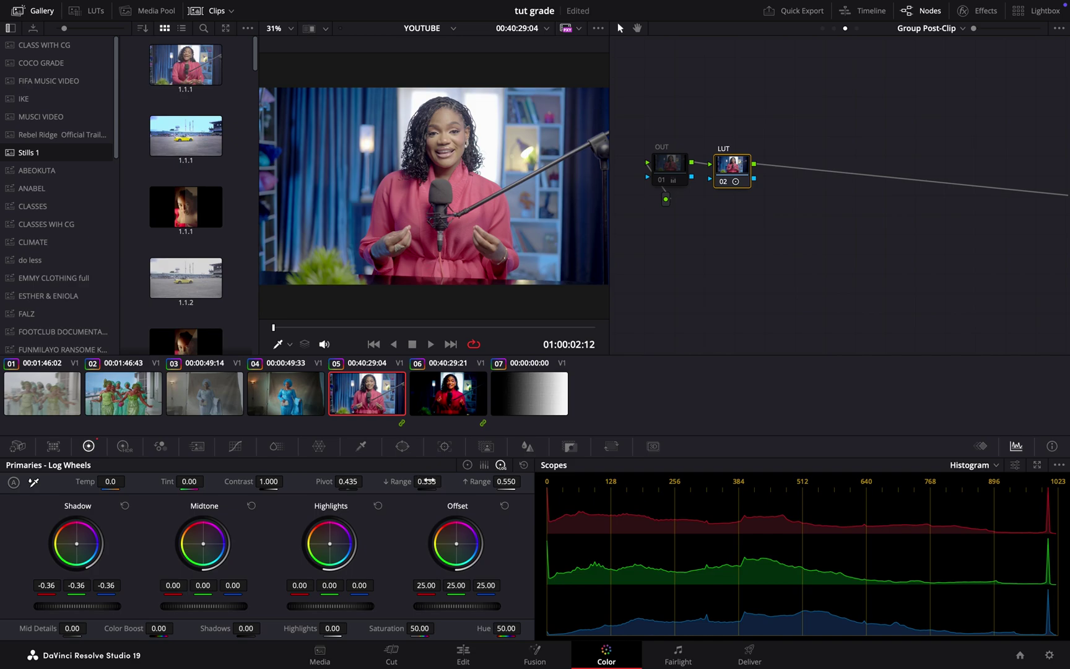
pyautogui.moveTo(428, 481); pyautogui.dragTo(405, 514)
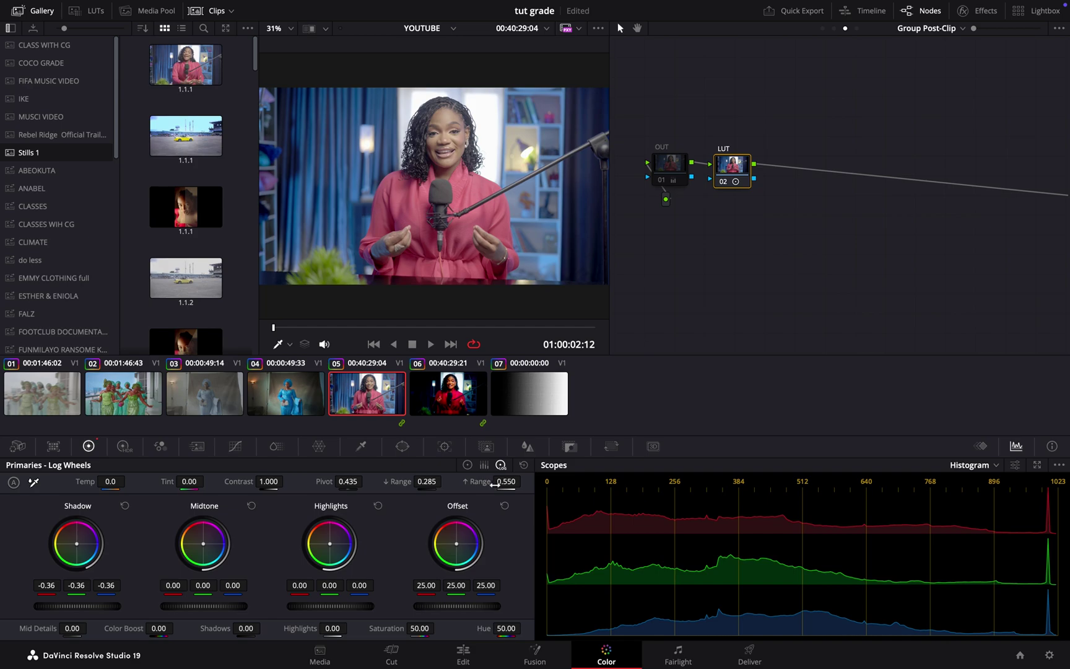
pyautogui.moveTo(508, 482)
pyautogui.mouseDown()
pyautogui.moveTo(526, 484)
pyautogui.moveTo(335, 517)
pyautogui.moveTo(506, 489)
pyautogui.mouseUp()
# Clear the LUT node's grade with the Shift+Home shortcut
pyautogui.hotkey('shift', 'Home')
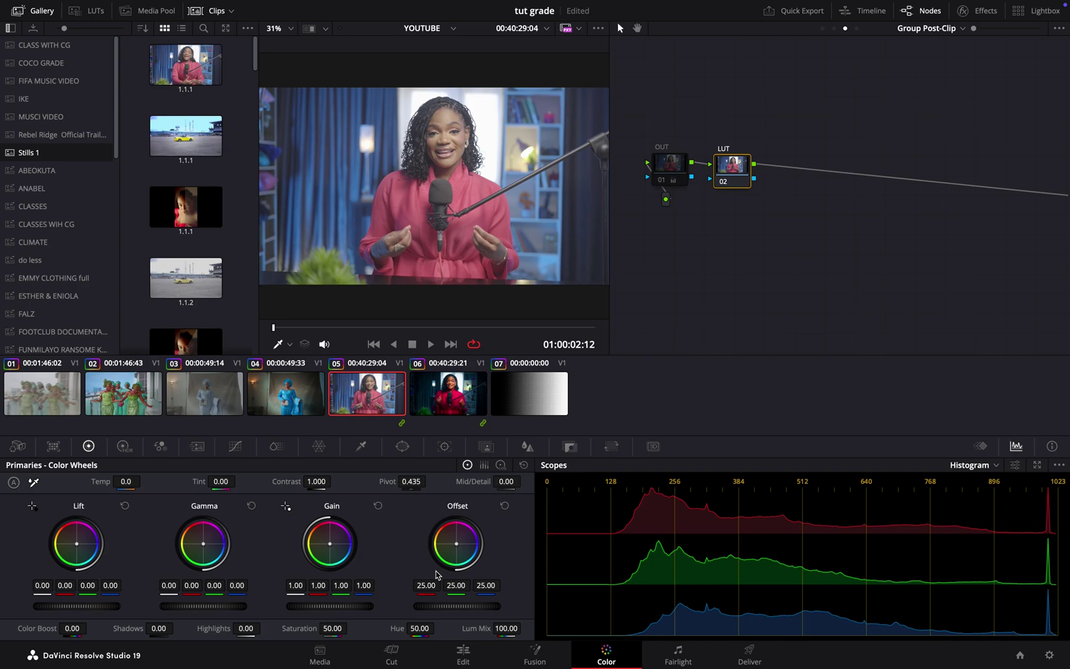